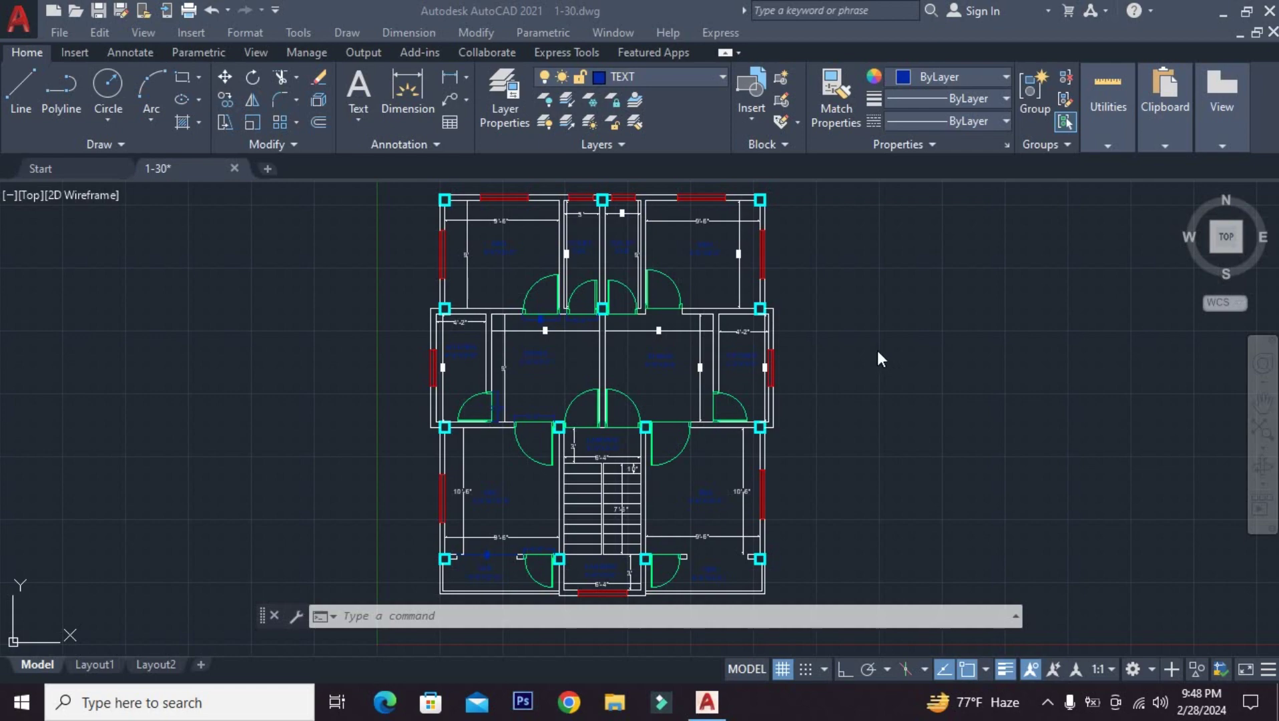
Open the Plot dialog and target AutoCAD PDF (High Quality Print).pc3 on ANSI A paper
{"action": "left_click", "coordinate": [877, 350]}
{"action": "key", "text": "ctrl+p"}
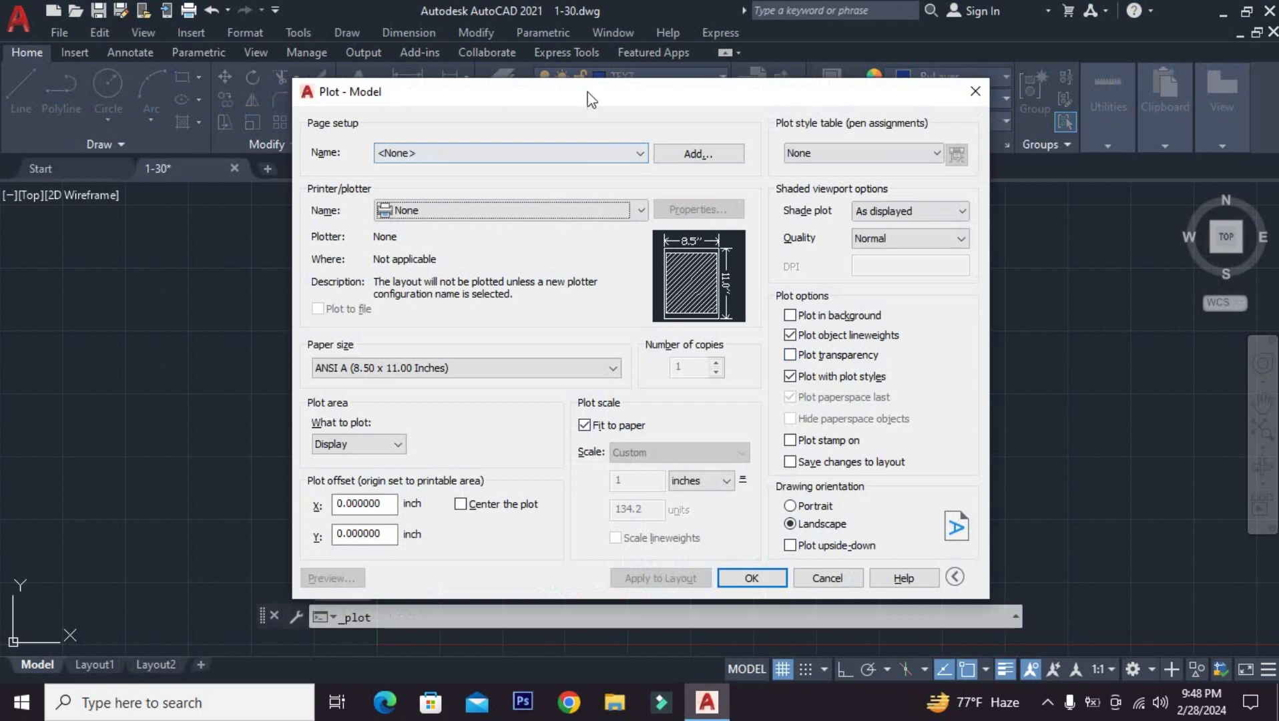
{"action": "left_click_drag", "start_coordinate": [587, 99], "coordinate": [604, 101]}
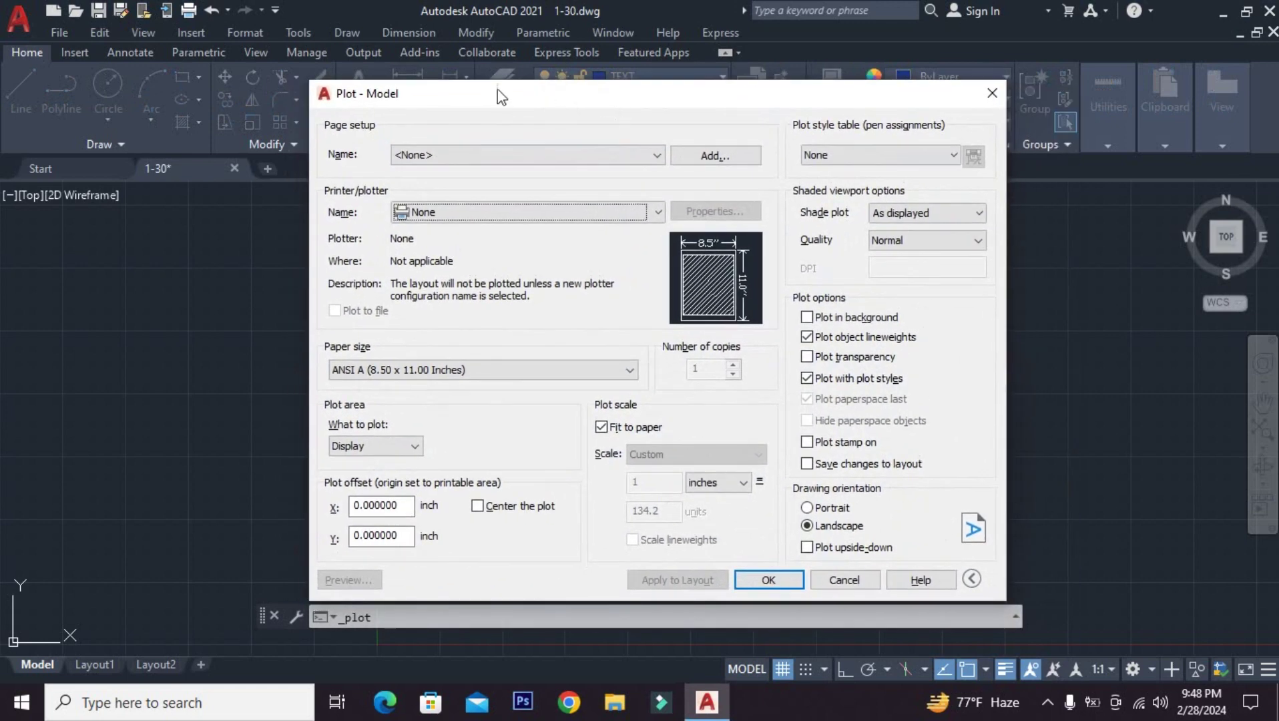
{"action": "left_click_drag", "start_coordinate": [496, 93], "coordinate": [502, 93]}
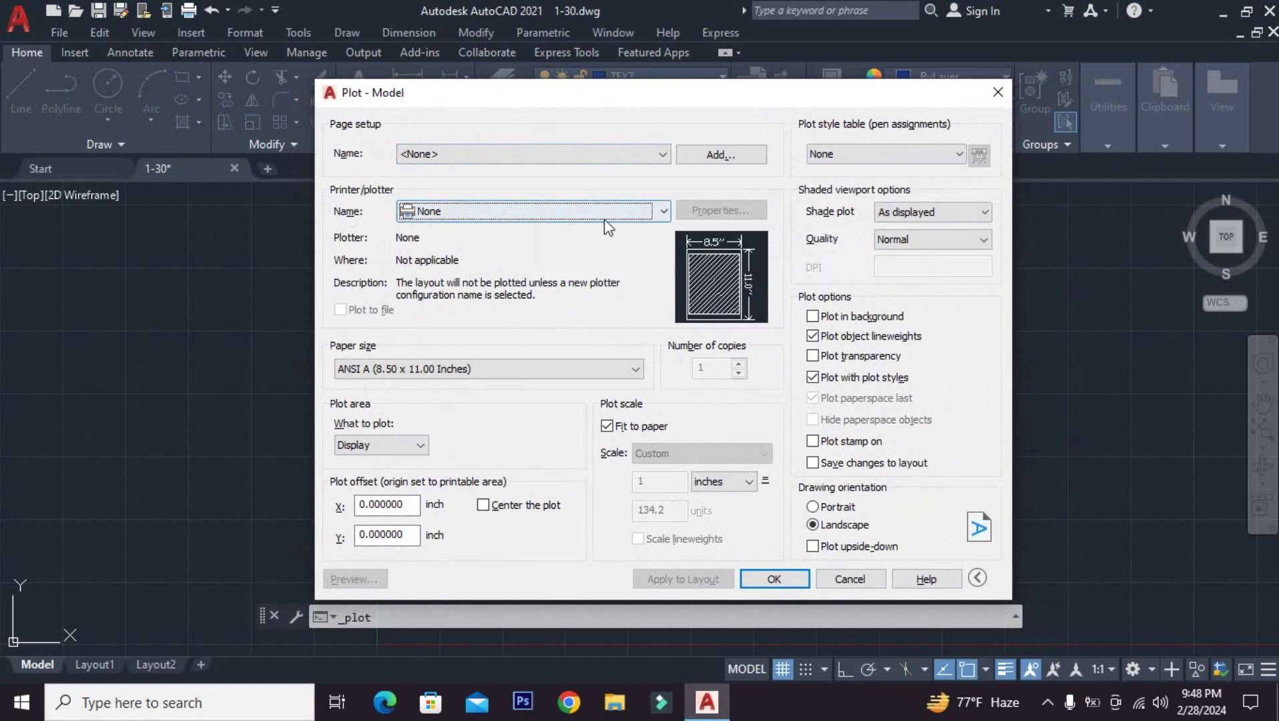
{"action": "left_click", "coordinate": [663, 213]}
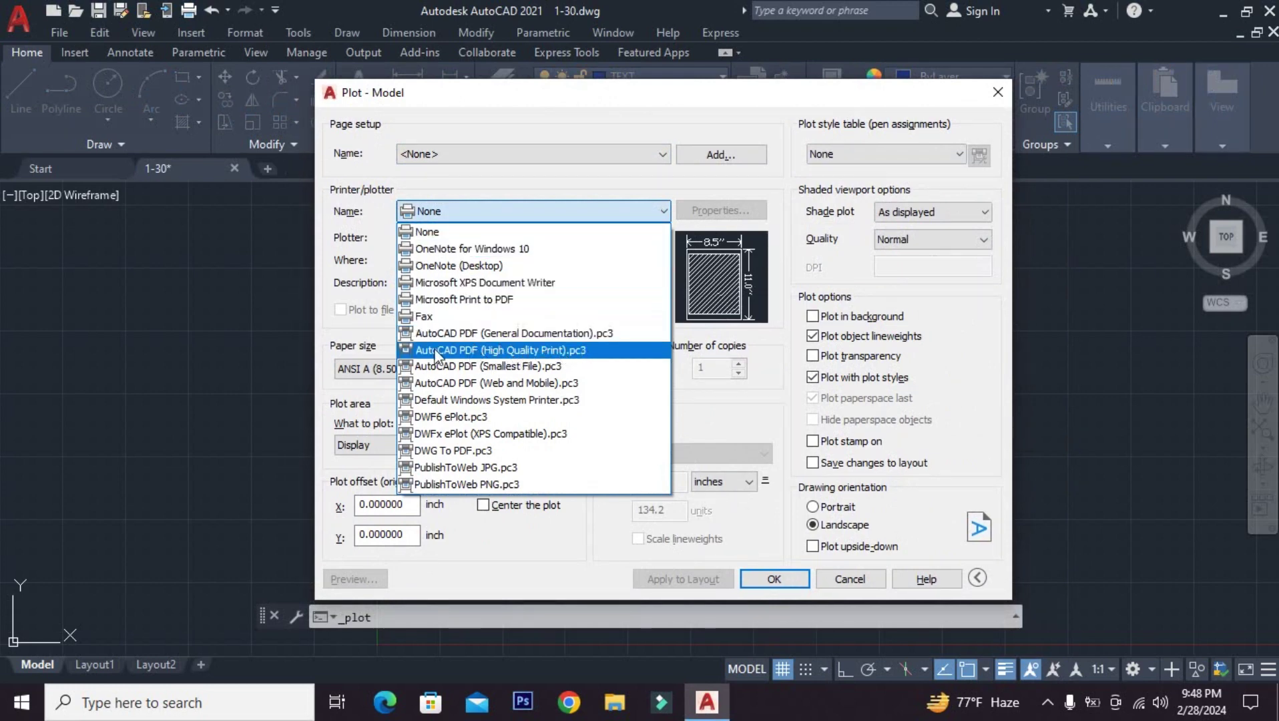
{"action": "left_click", "coordinate": [594, 353]}
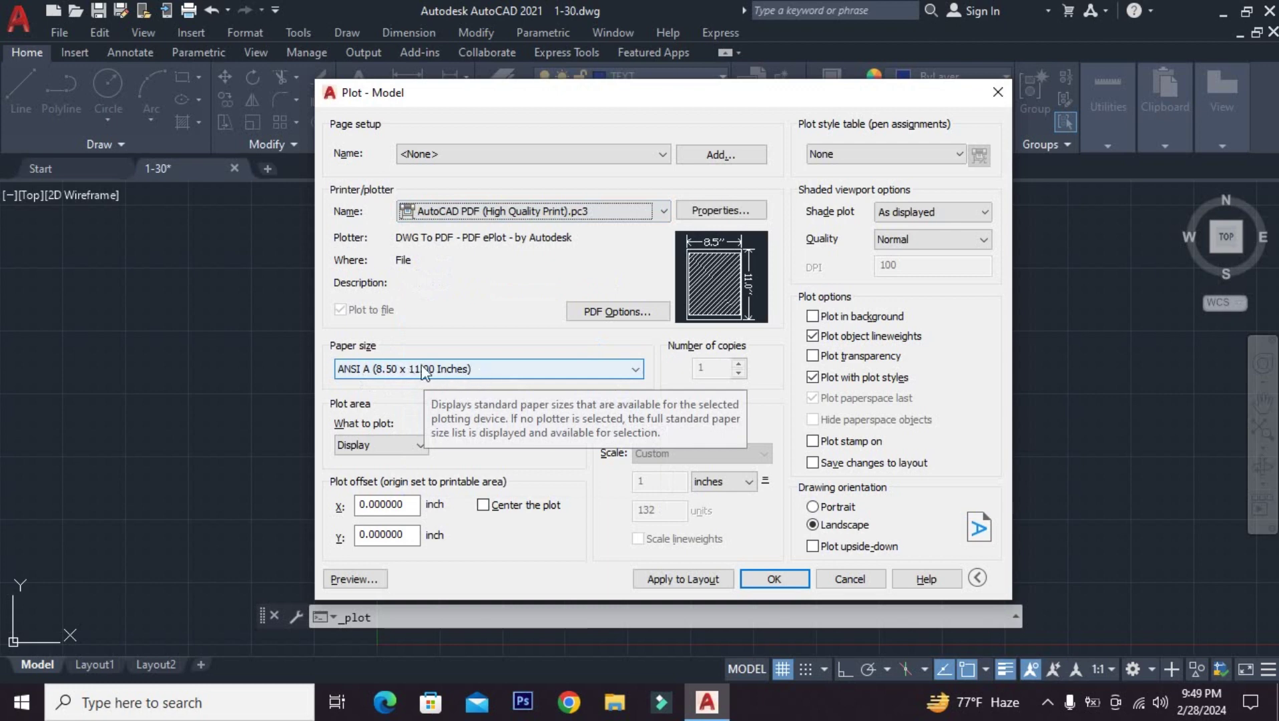
{"action": "left_click", "coordinate": [556, 372]}
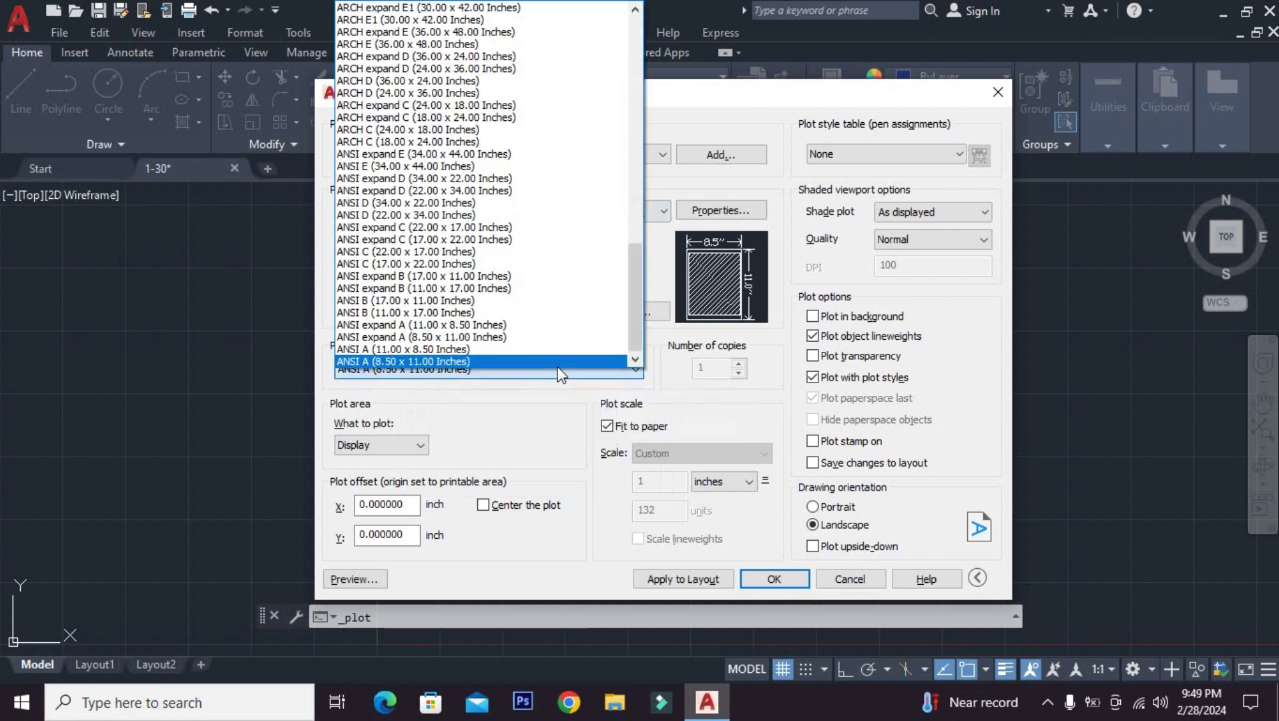
{"action": "left_click", "coordinate": [592, 376]}
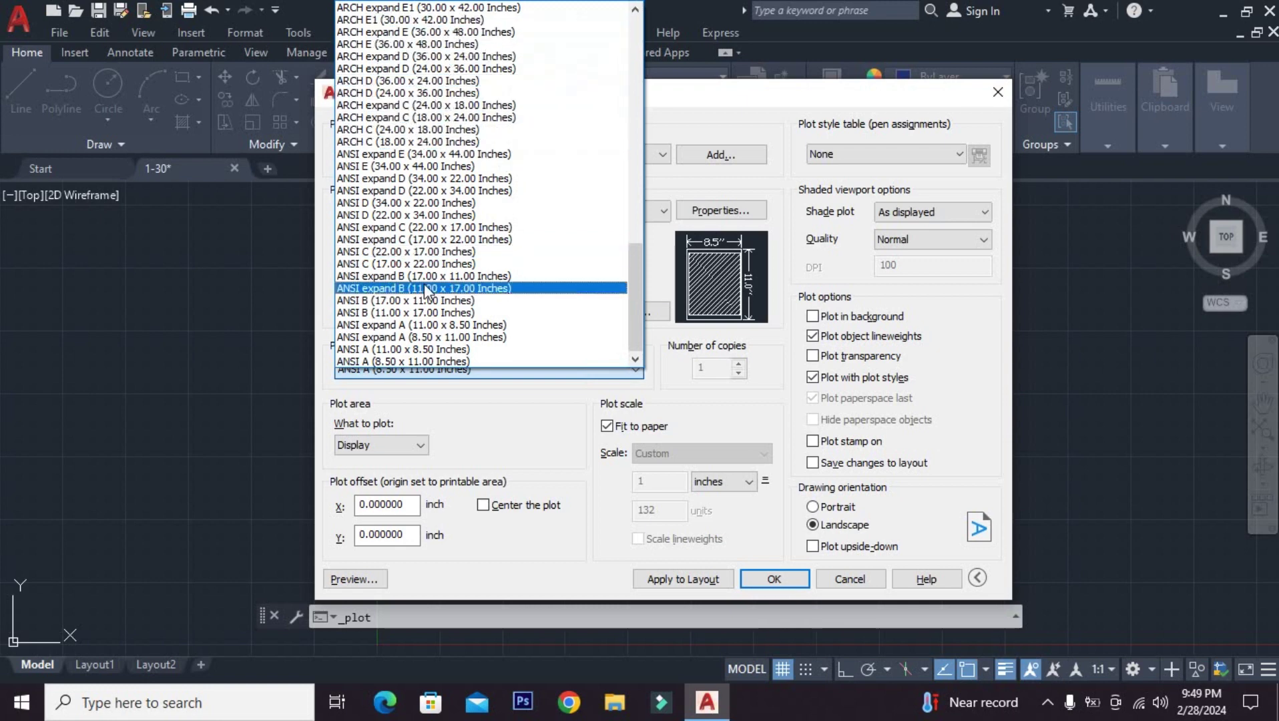
{"action": "left_click", "coordinate": [588, 376]}
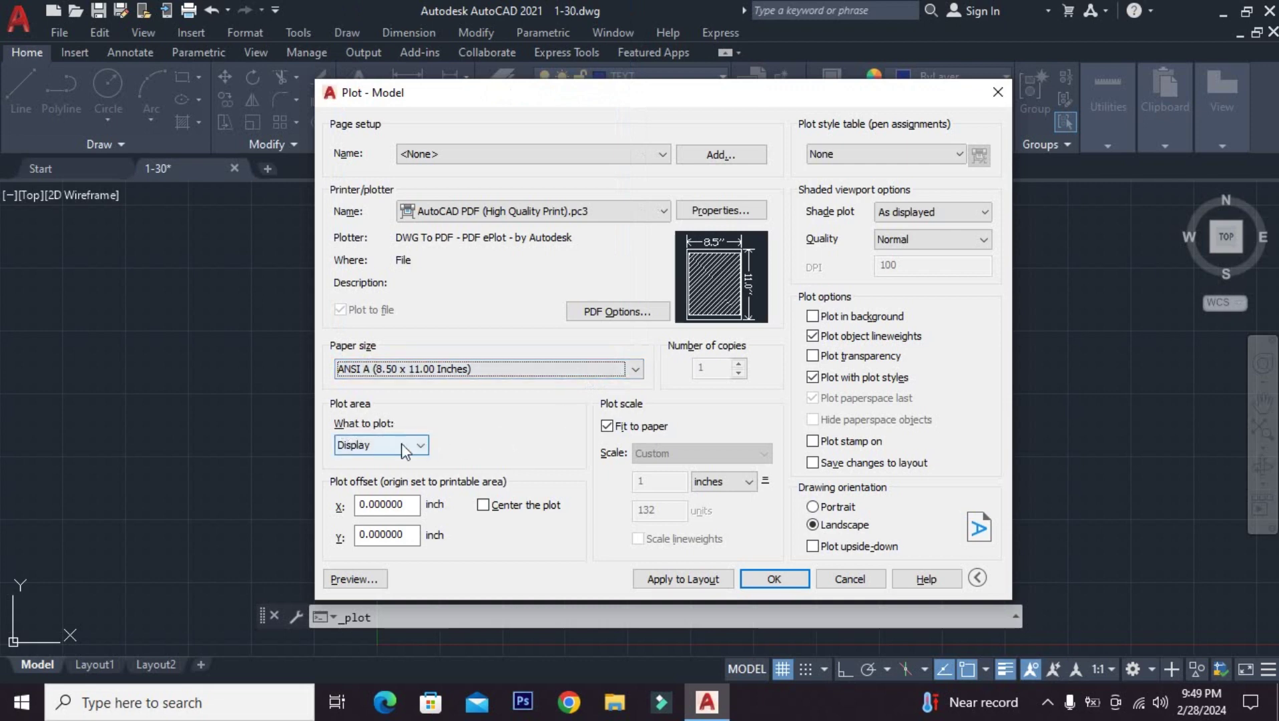
Set What to plot to Window and pick two corners around the entire apartment floor plan
{"action": "left_click", "coordinate": [419, 448]}
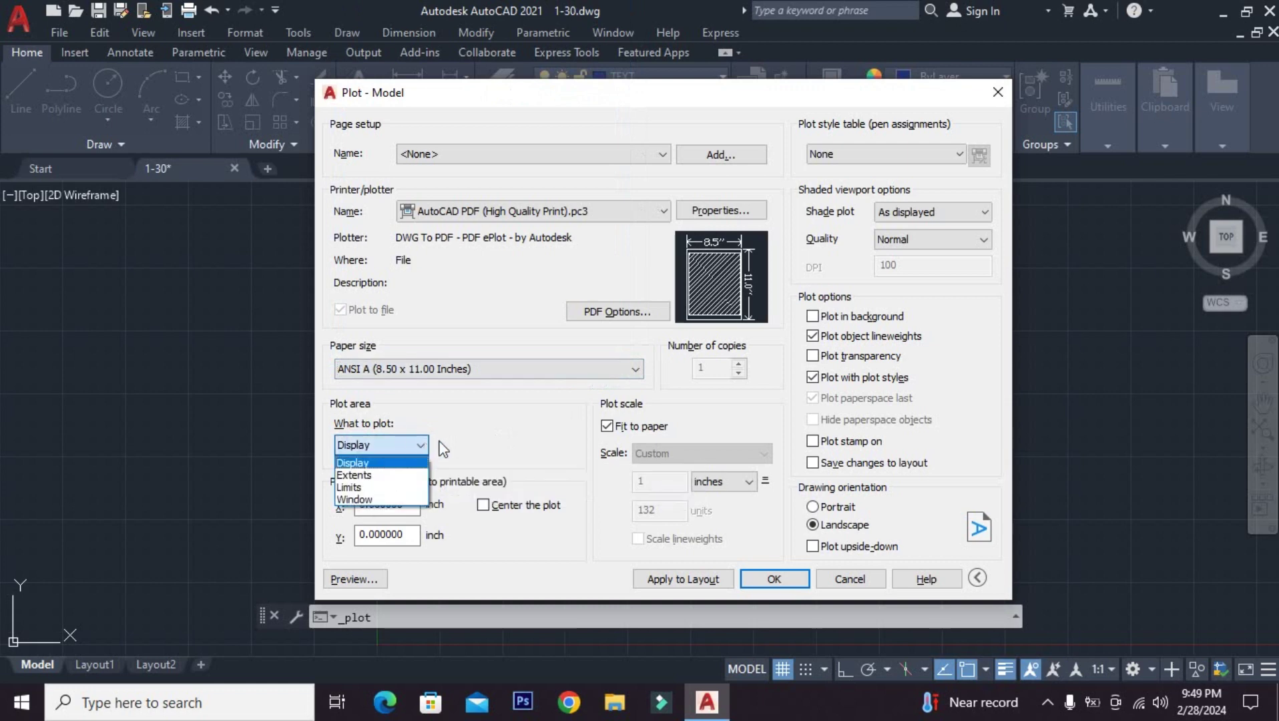
{"action": "left_click", "coordinate": [361, 500]}
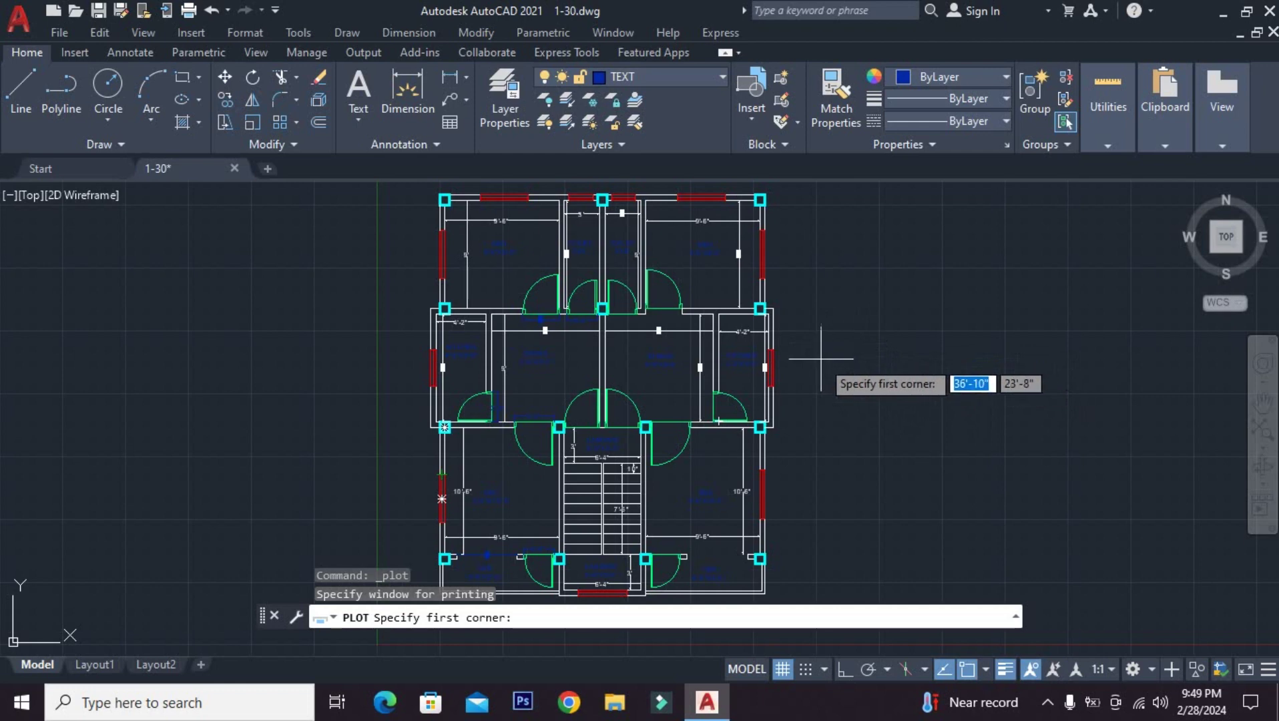
{"action": "scroll", "coordinate": [821, 358], "scroll_direction": "down", "scroll_amount": 2}
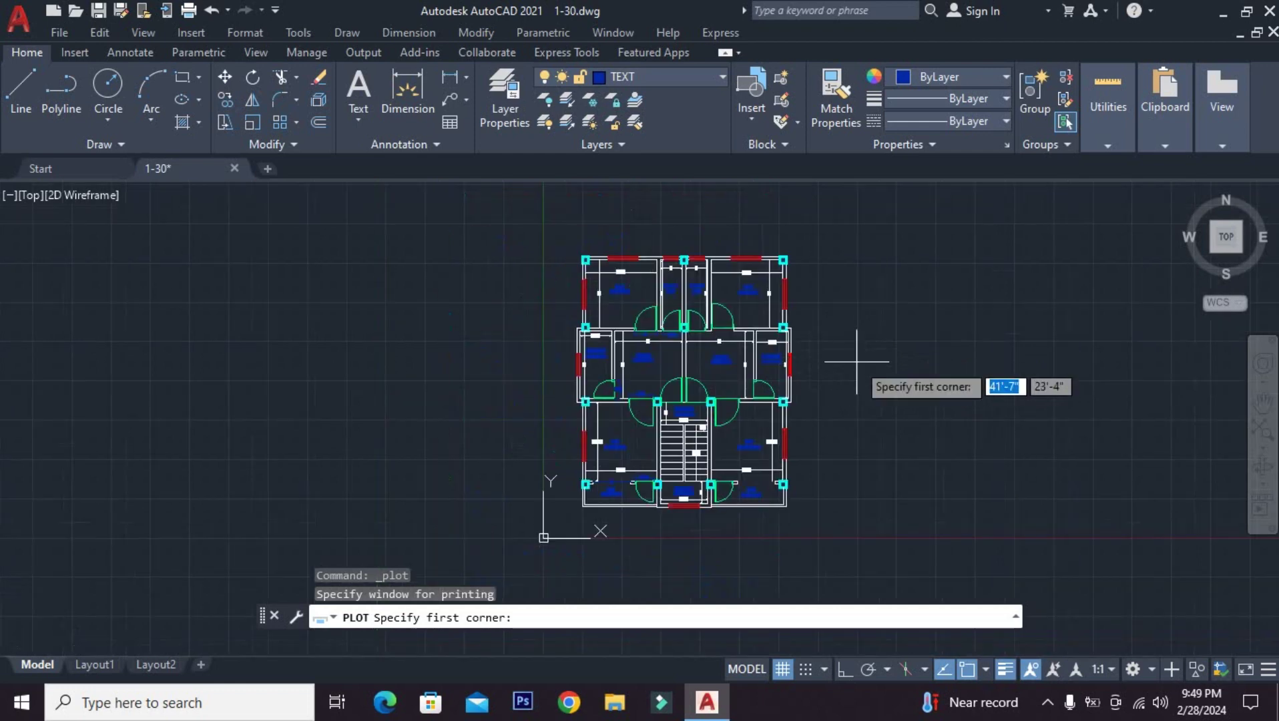
{"action": "middle_click_drag", "start_coordinate": [837, 357], "coordinate": [813, 359]}
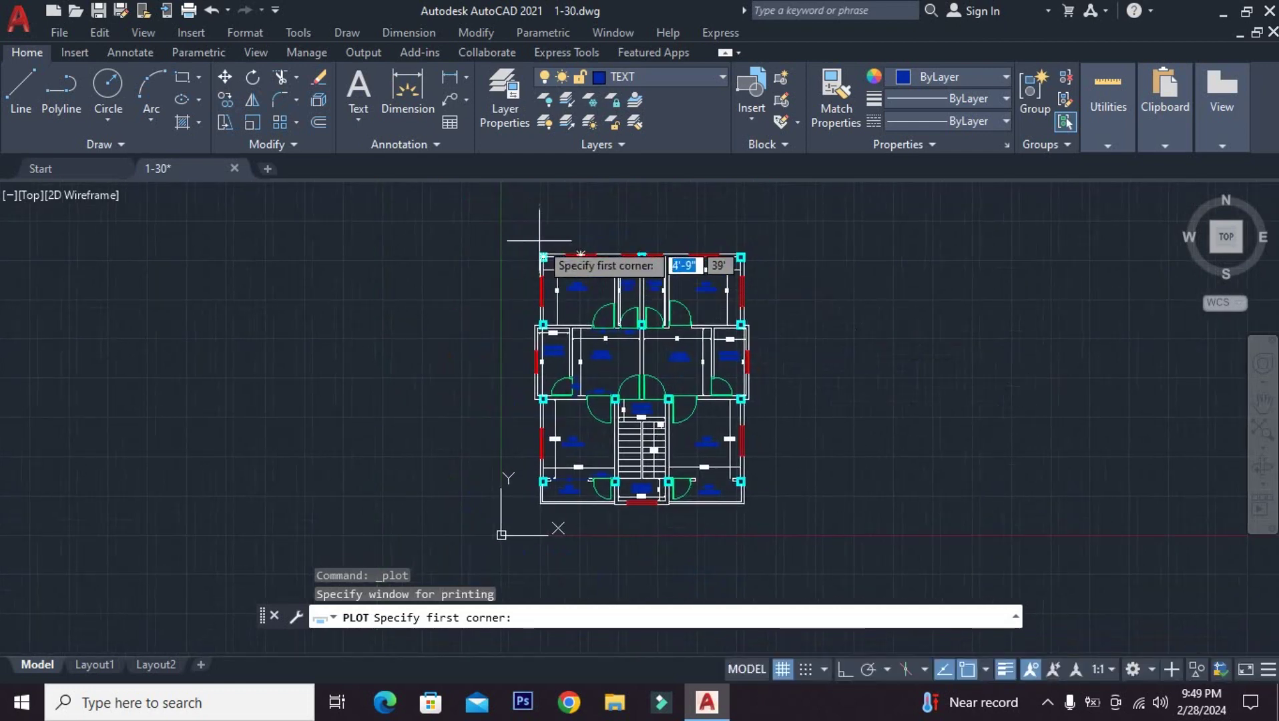
{"action": "scroll", "coordinate": [530, 245], "scroll_direction": "up", "scroll_amount": 2}
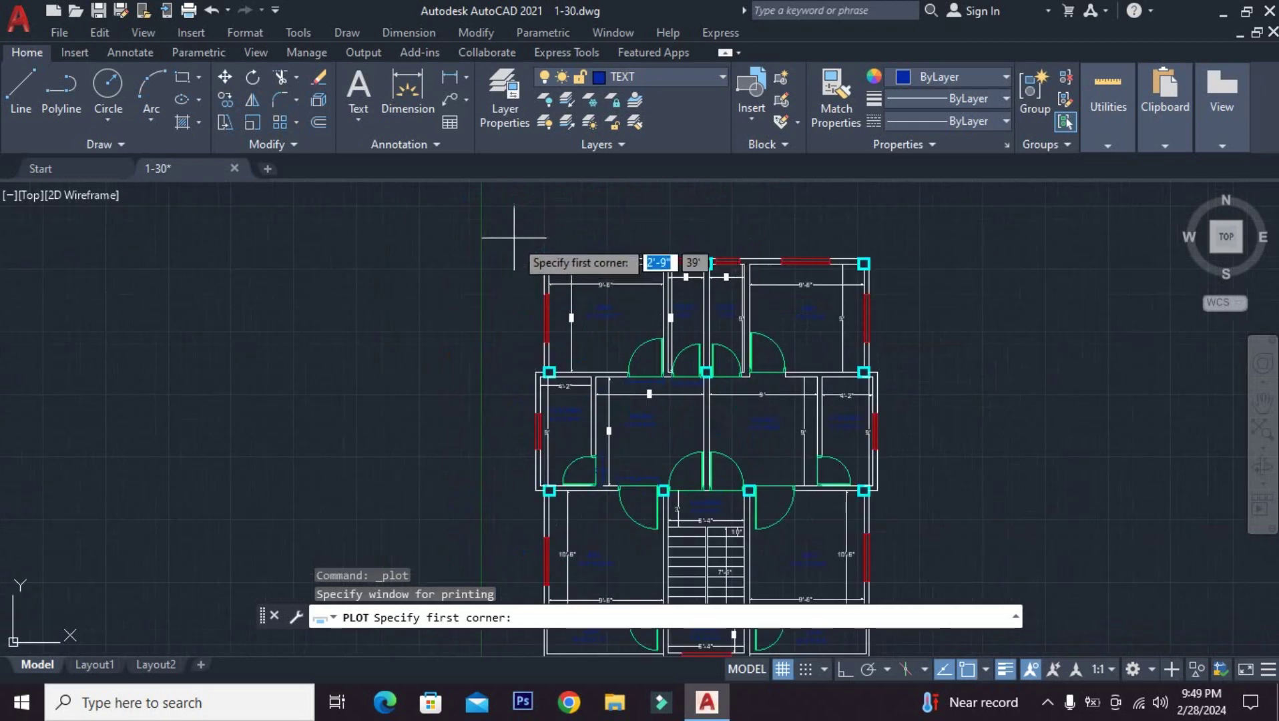
{"action": "left_click", "coordinate": [513, 238]}
{"action": "scroll", "coordinate": [587, 278], "scroll_direction": "down", "scroll_amount": 3}
{"action": "scroll", "coordinate": [658, 336], "scroll_direction": "up", "scroll_amount": 1}
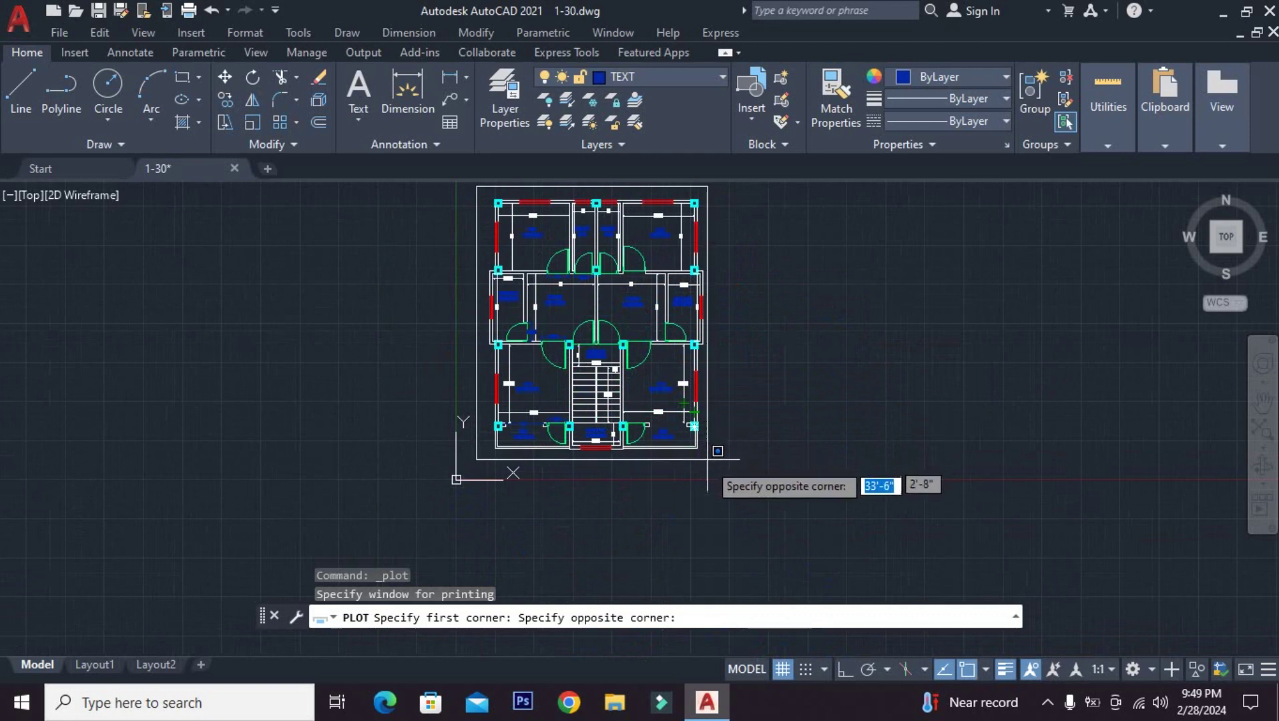
{"action": "left_click", "coordinate": [711, 461]}
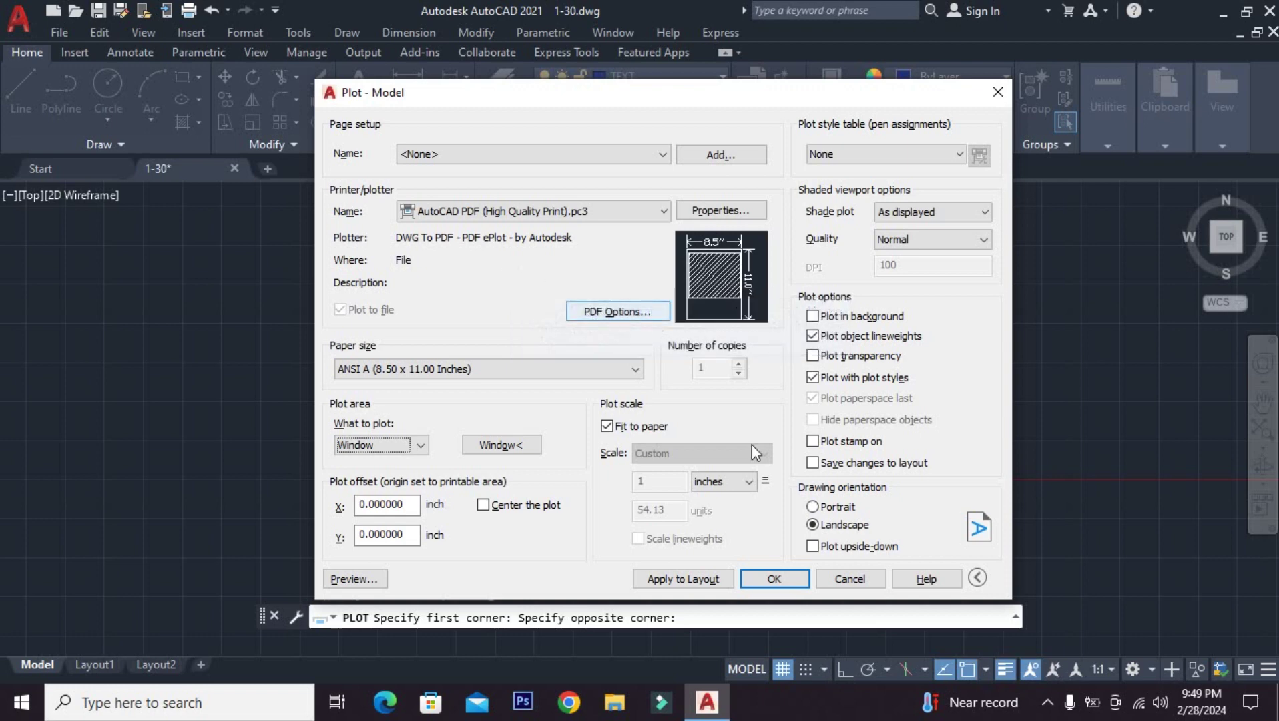
Save the plot as 123.pdf on the Desktop, close the Edge preview, and minimize AutoCAD
{"action": "left_click", "coordinate": [774, 578]}
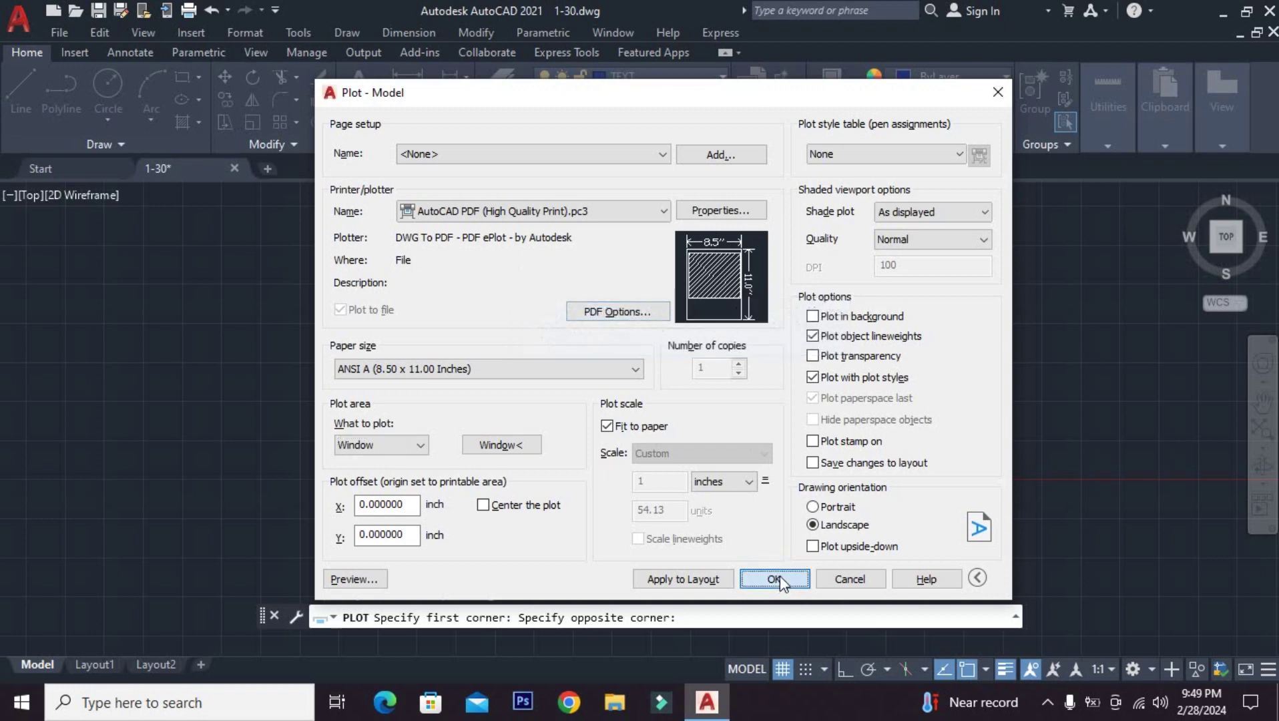
{"action": "left_click_drag", "start_coordinate": [960, 80], "coordinate": [659, 103]}
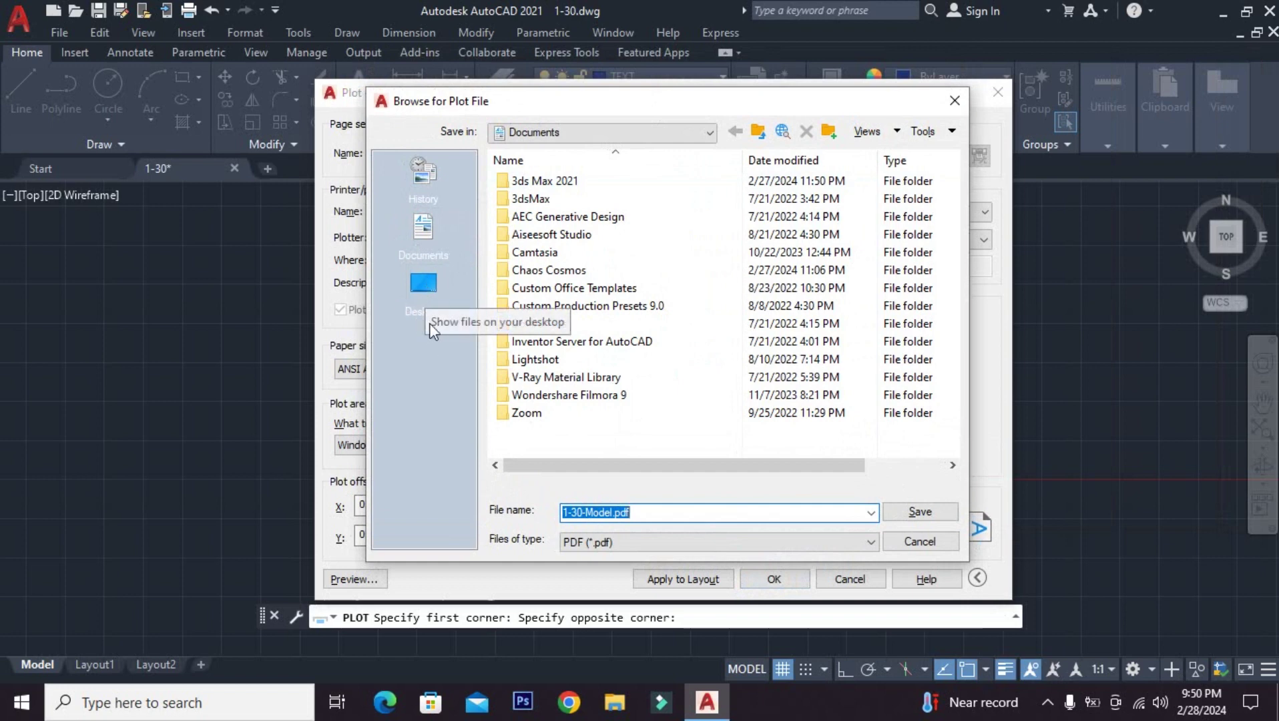
{"action": "left_click", "coordinate": [422, 285]}
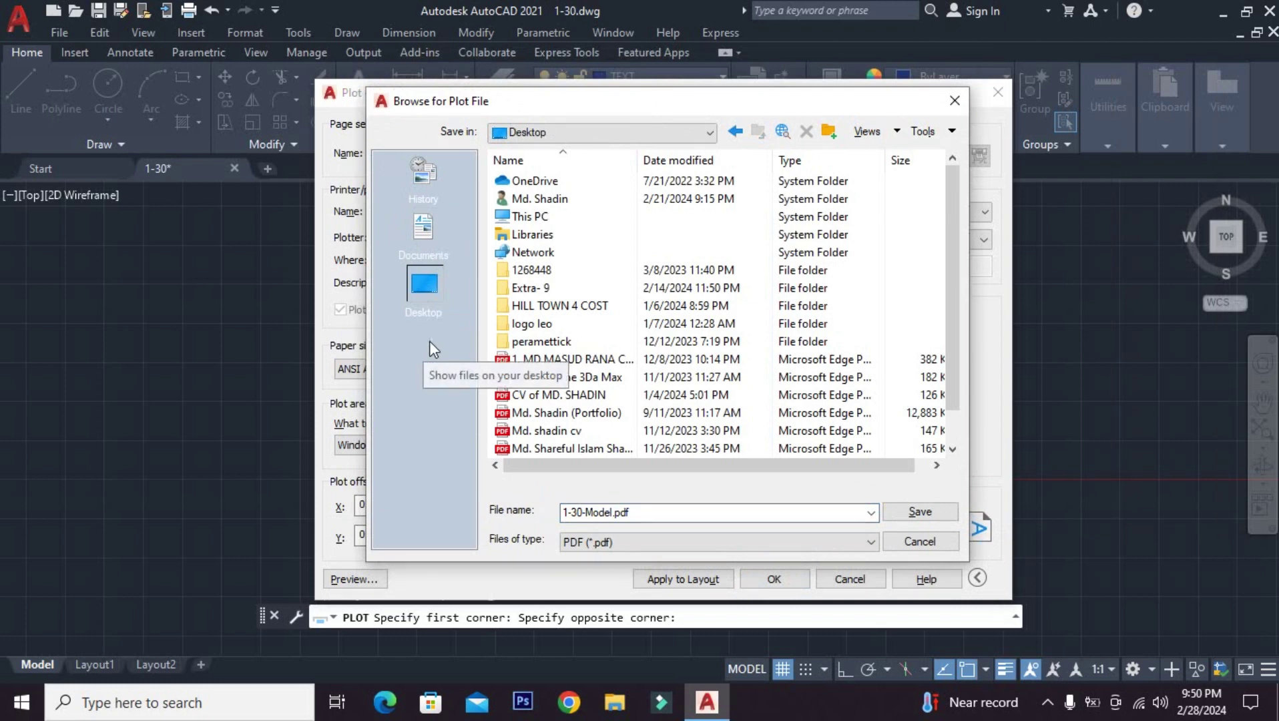
{"action": "double_click", "coordinate": [654, 512]}
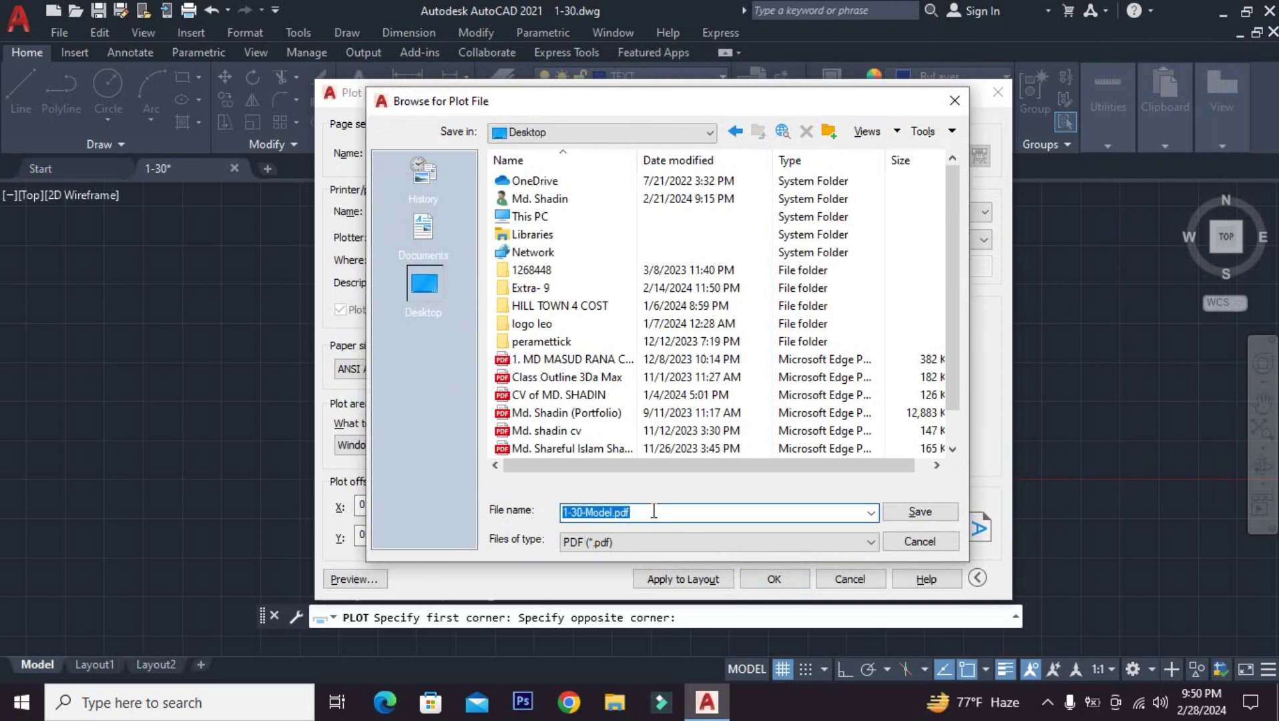
{"action": "type", "text": "123"}
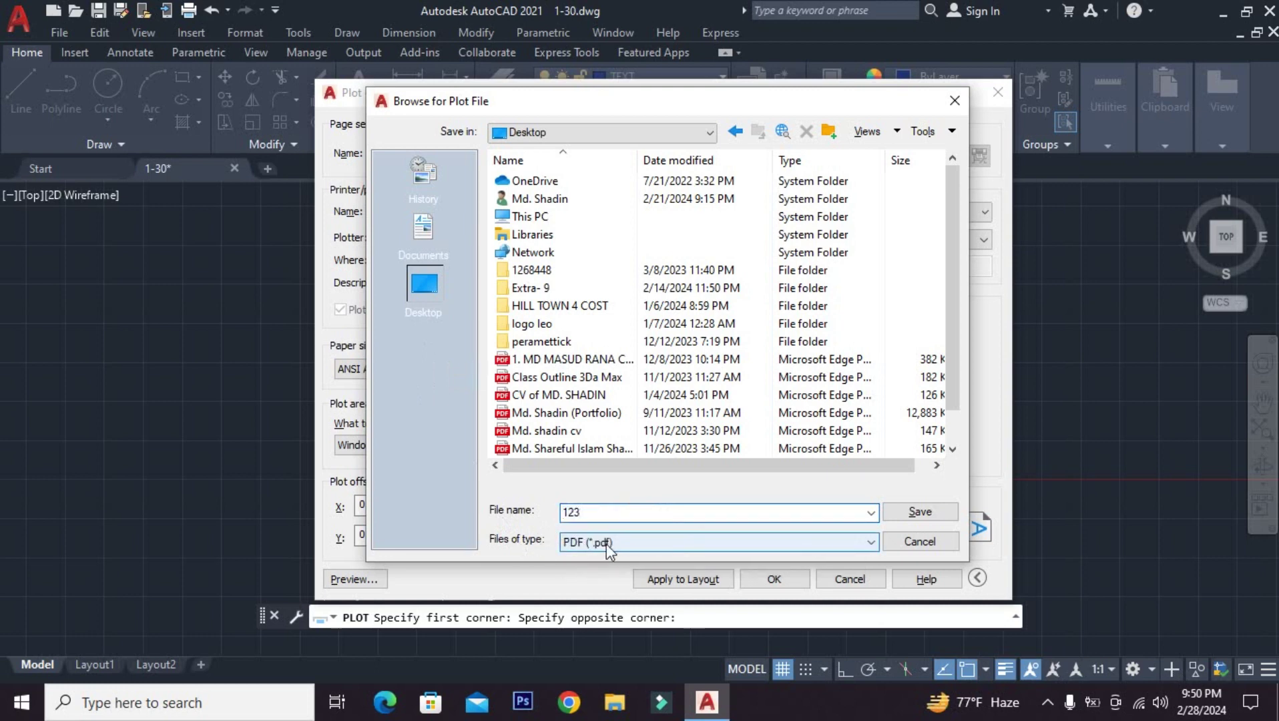
{"action": "left_click", "coordinate": [670, 540]}
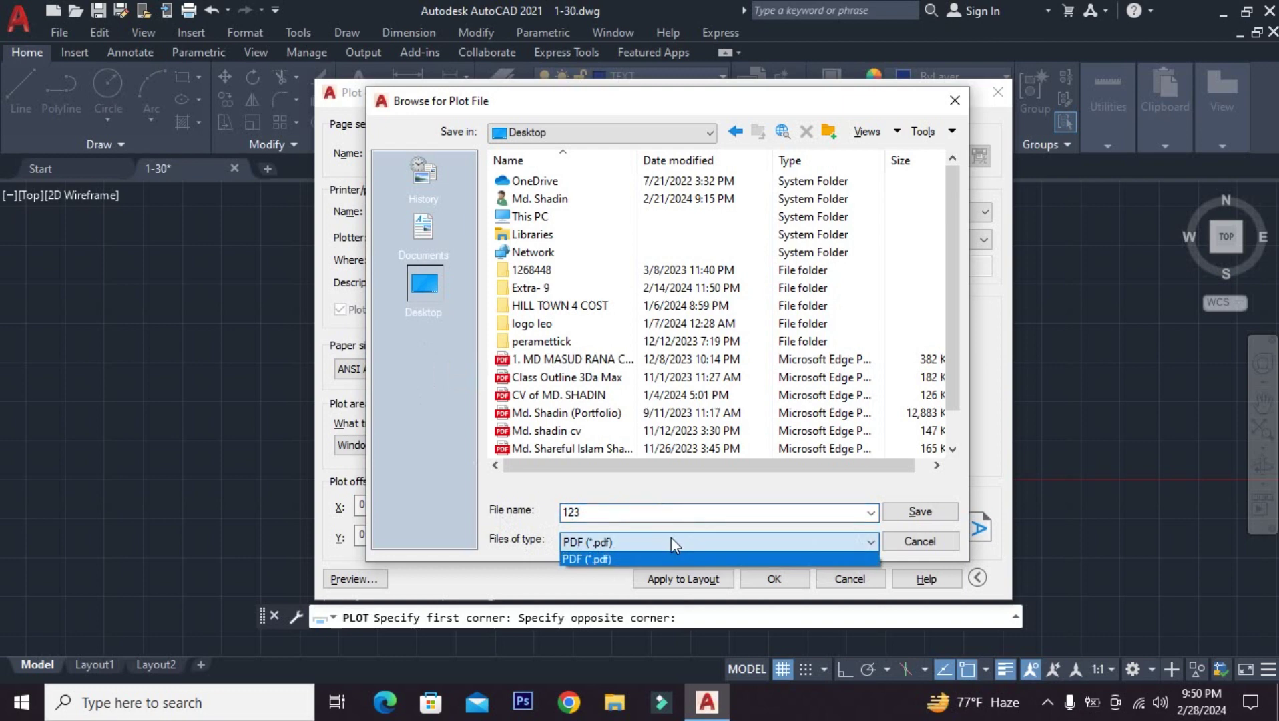
{"action": "left_click", "coordinate": [675, 544]}
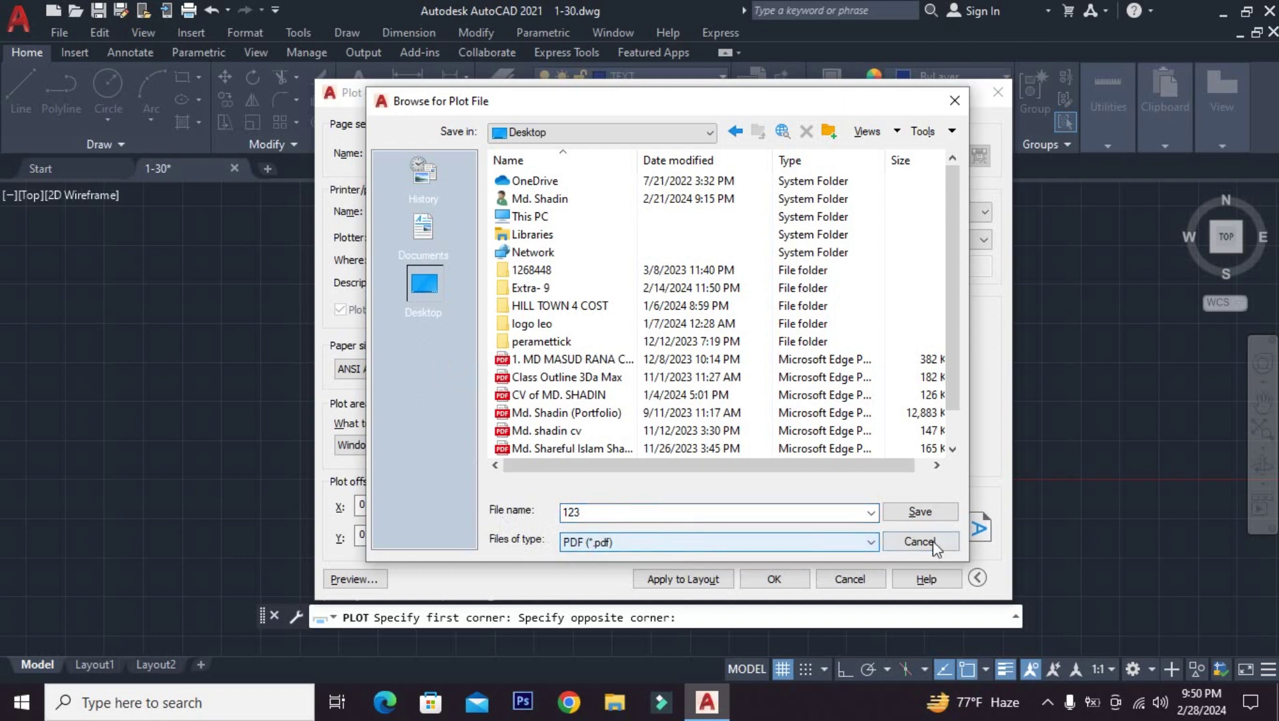
{"action": "left_click", "coordinate": [919, 510]}
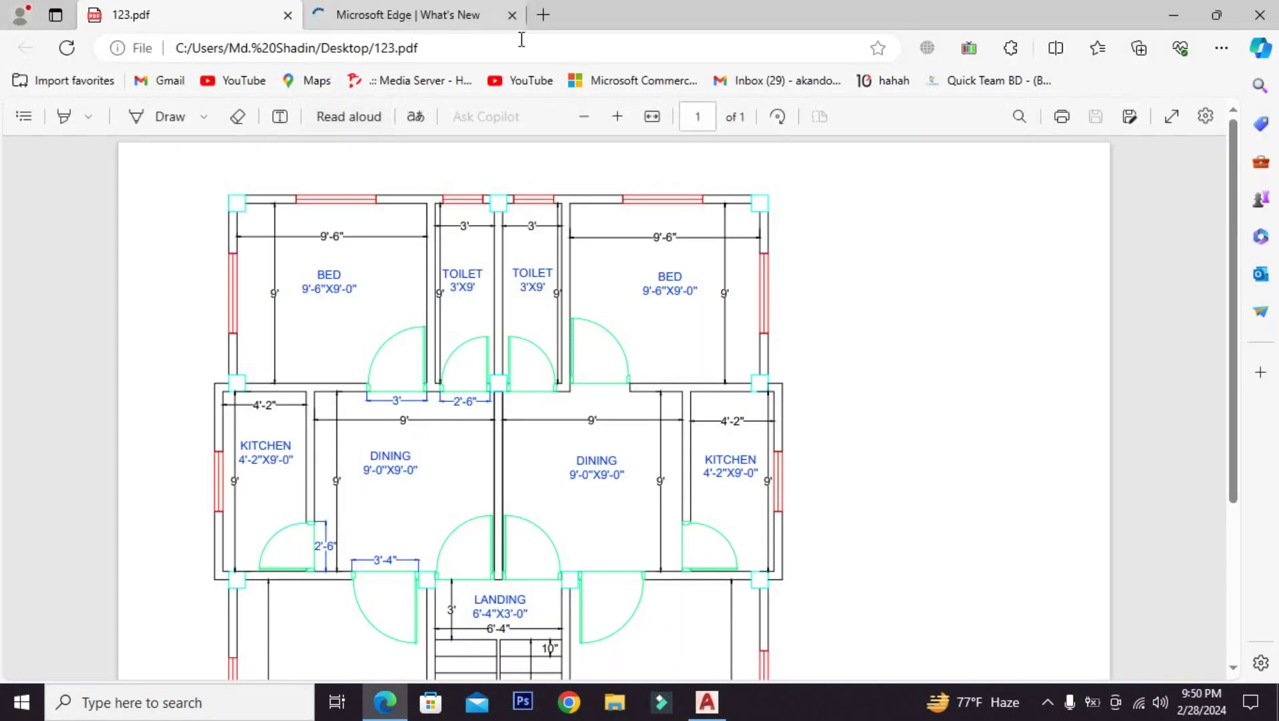
{"action": "left_click", "coordinate": [1255, 9]}
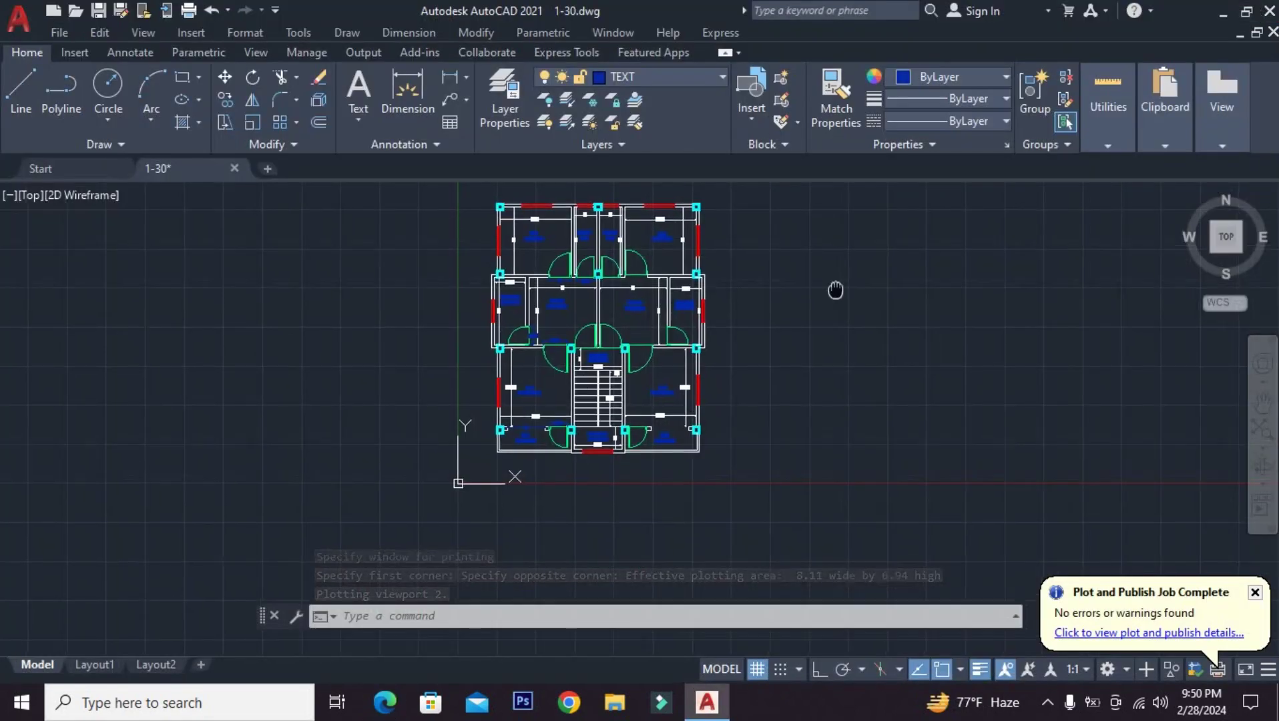
{"action": "left_click", "coordinate": [1227, 12]}
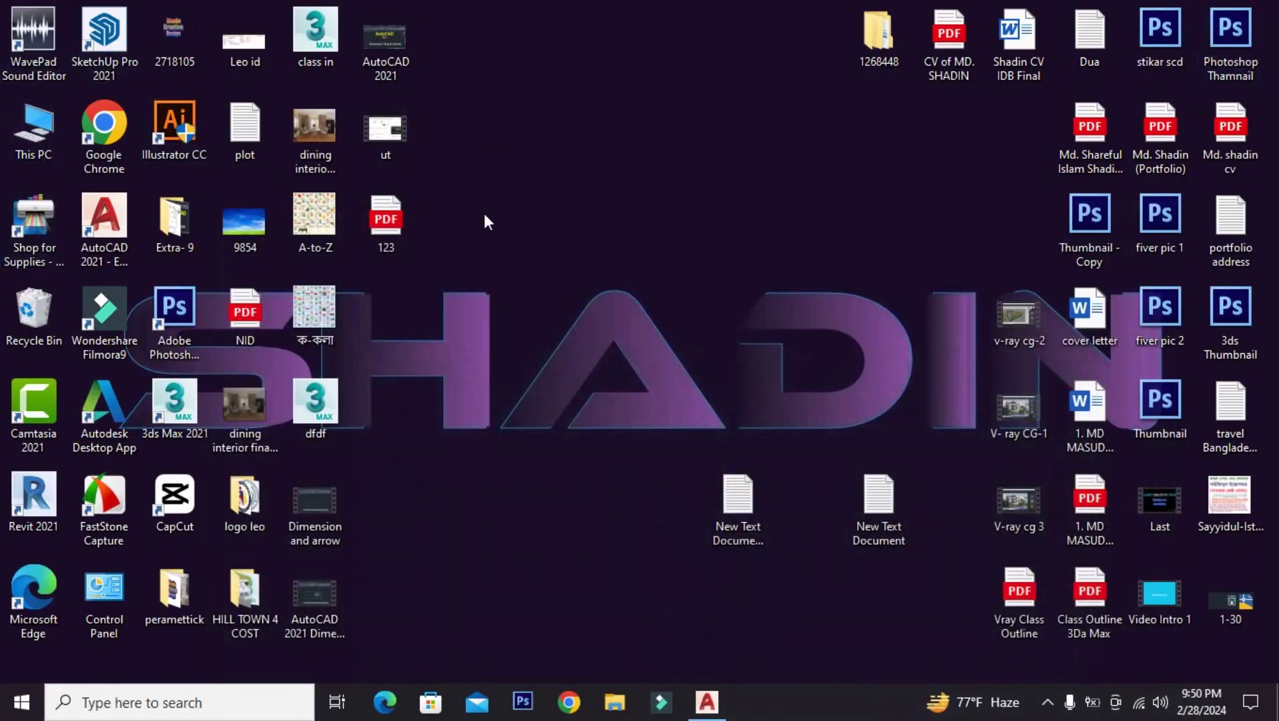
Drag the 123 PDF icon rightward to a new spot on the desktop
{"action": "left_click_drag", "start_coordinate": [402, 227], "coordinate": [594, 227]}
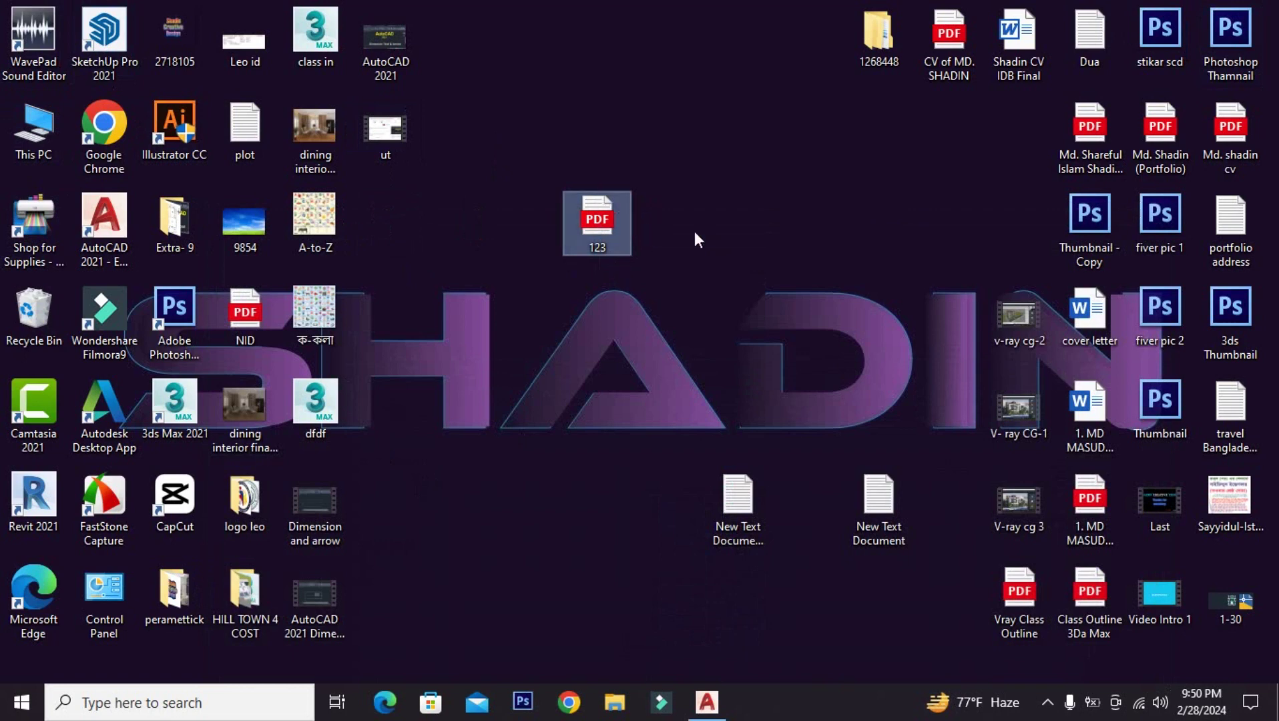
Open 123.pdf in Edge and zoom out twice to view the whole floor plan
{"action": "double_click", "coordinate": [586, 221]}
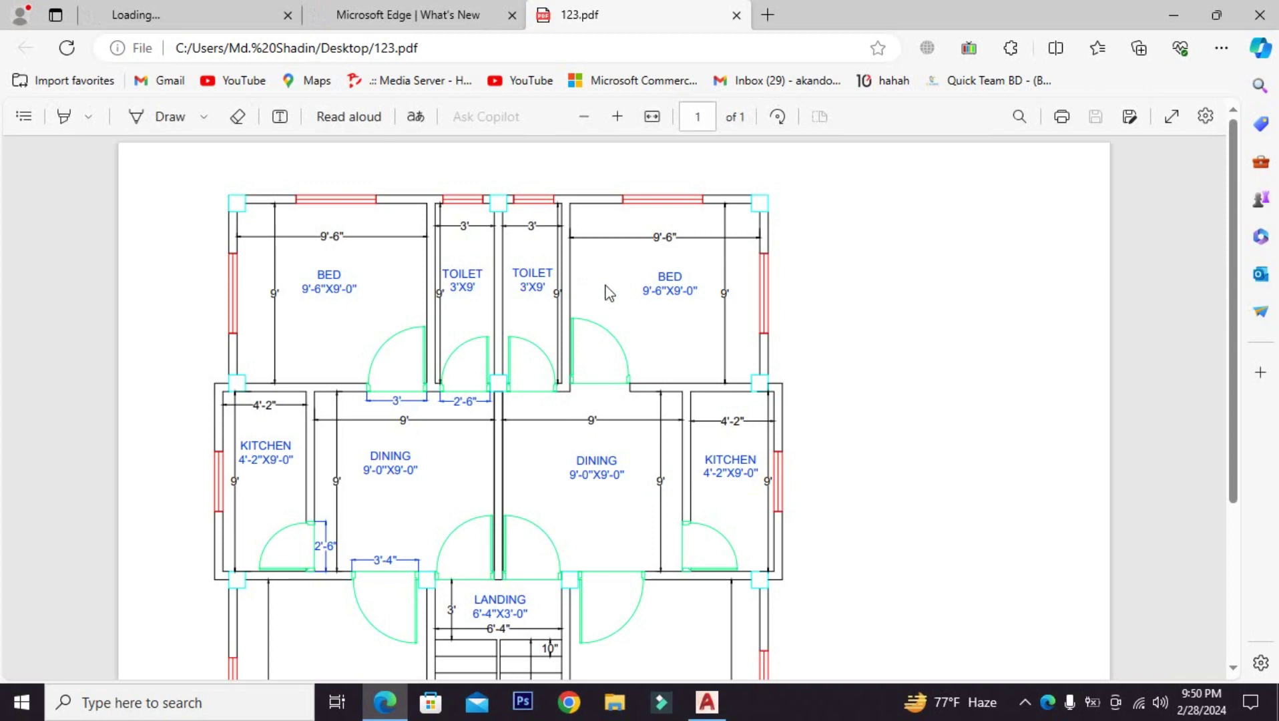
{"action": "left_click", "coordinate": [580, 122]}
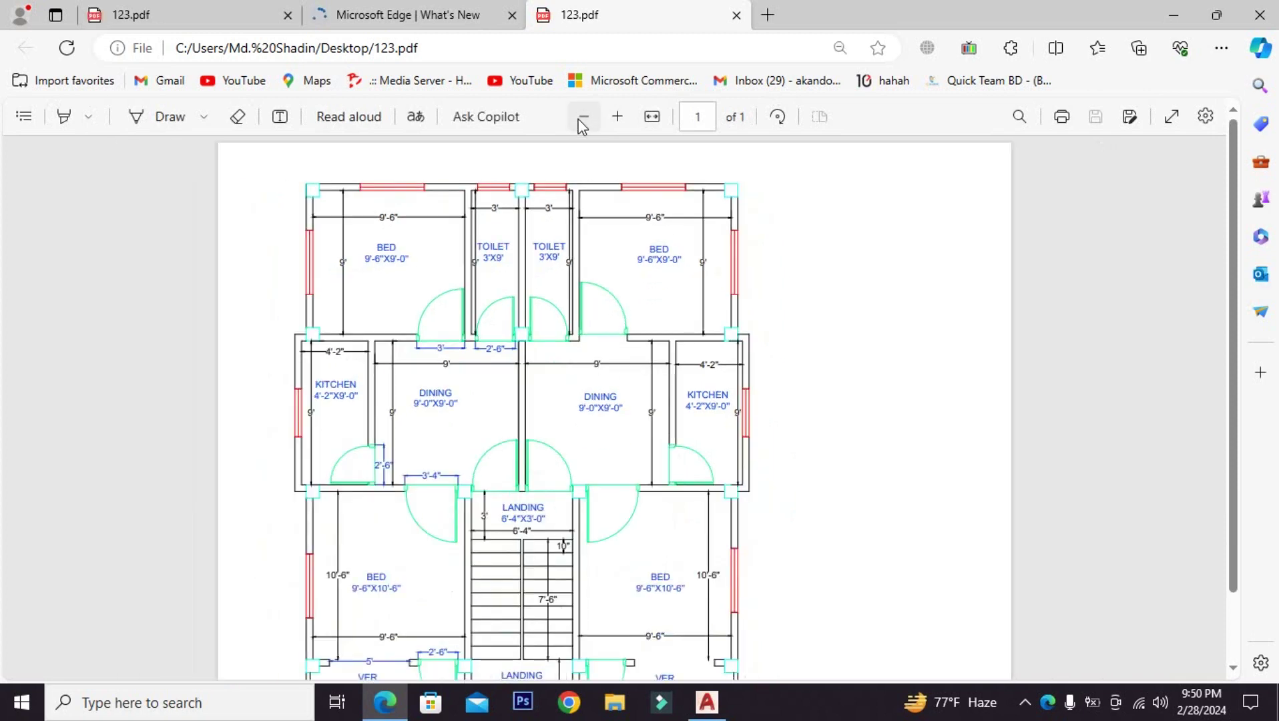
{"action": "left_click", "coordinate": [581, 121]}
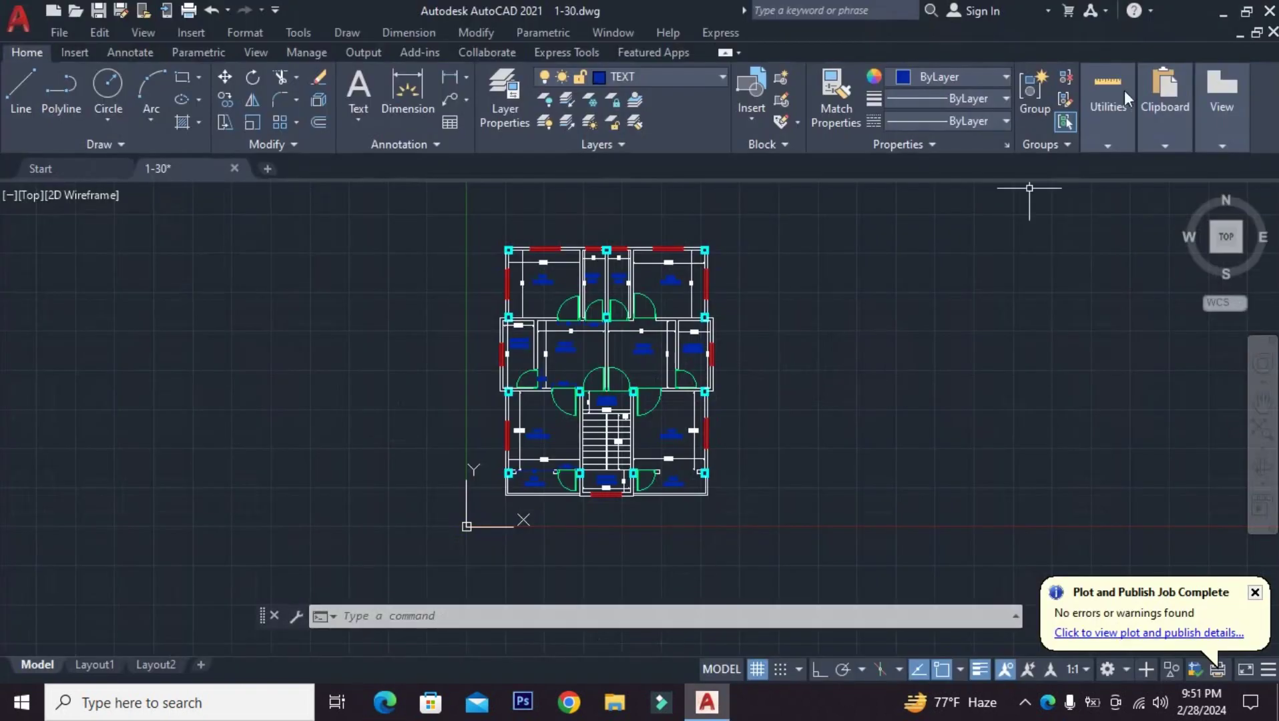
{"action": "left_click", "coordinate": [1222, 12]}
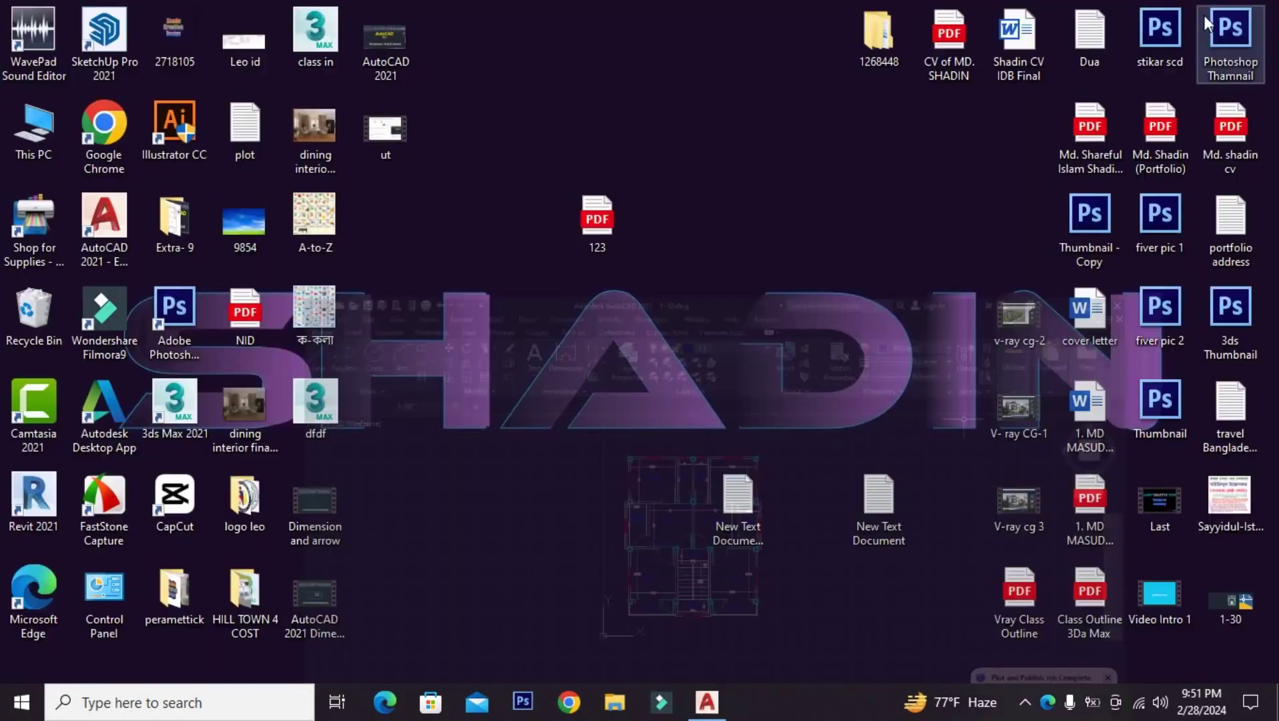
{"action": "double_click", "coordinate": [600, 222]}
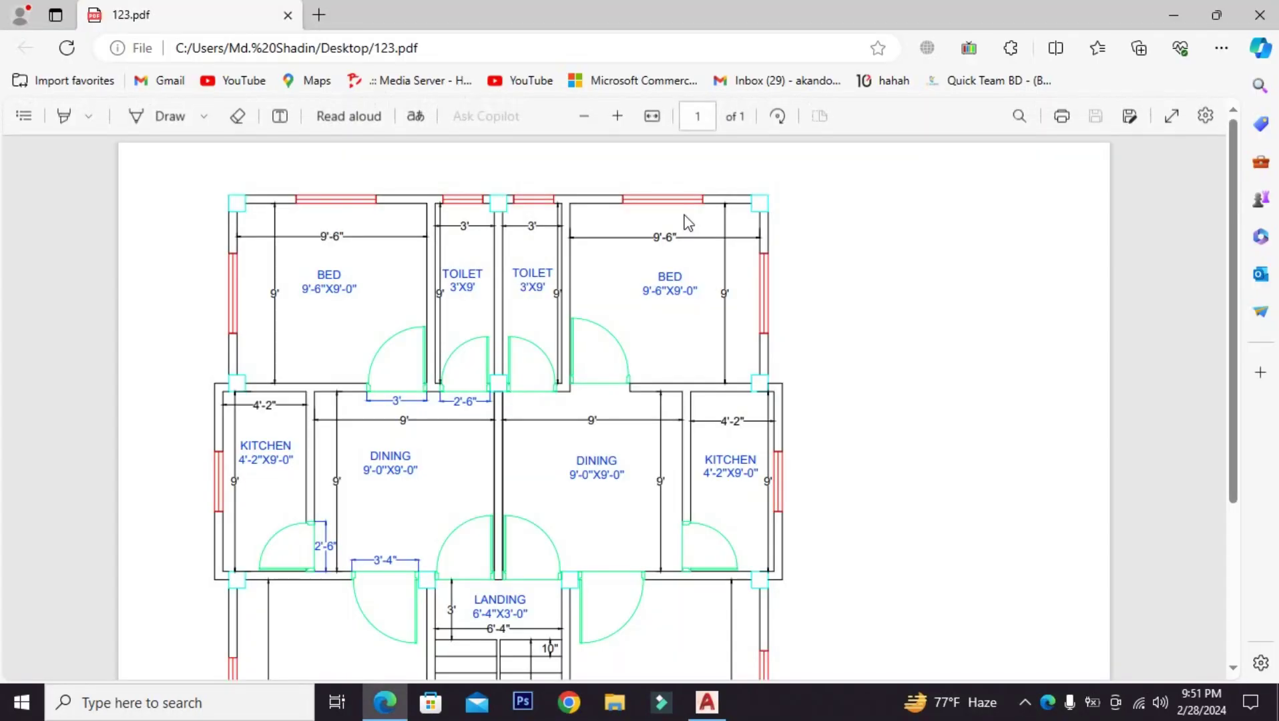
{"action": "scroll", "coordinate": [520, 364], "scroll_direction": "down", "scroll_amount": 2}
{"action": "scroll", "coordinate": [253, 418], "scroll_direction": "down", "scroll_amount": 3}
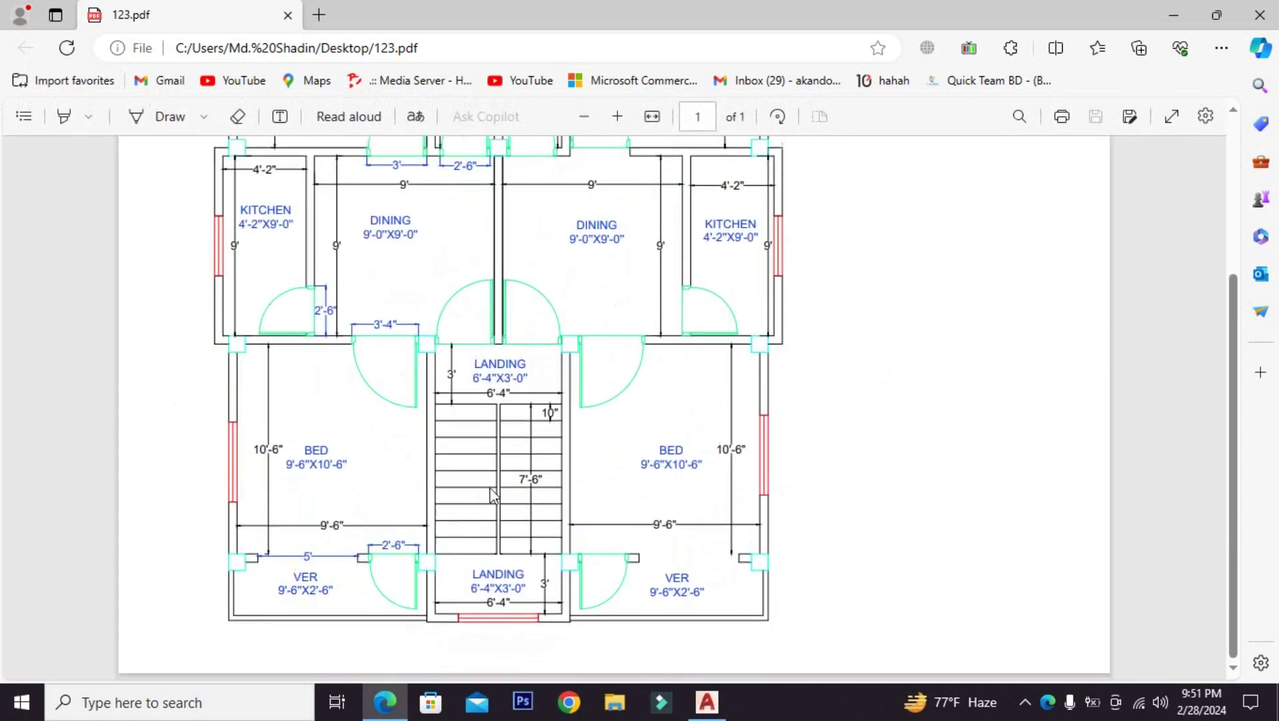
{"action": "scroll", "coordinate": [254, 418], "scroll_direction": "up", "scroll_amount": 3}
{"action": "left_click", "coordinate": [1260, 14]}
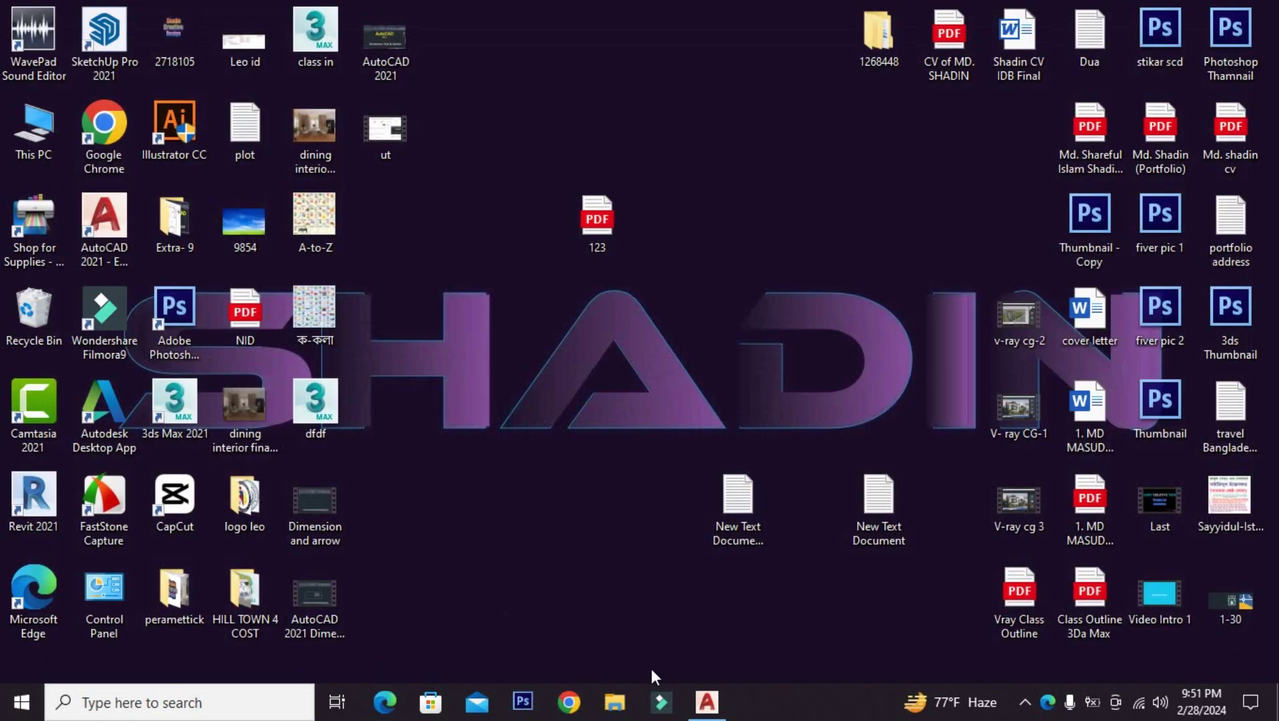
{"action": "left_click", "coordinate": [707, 701]}
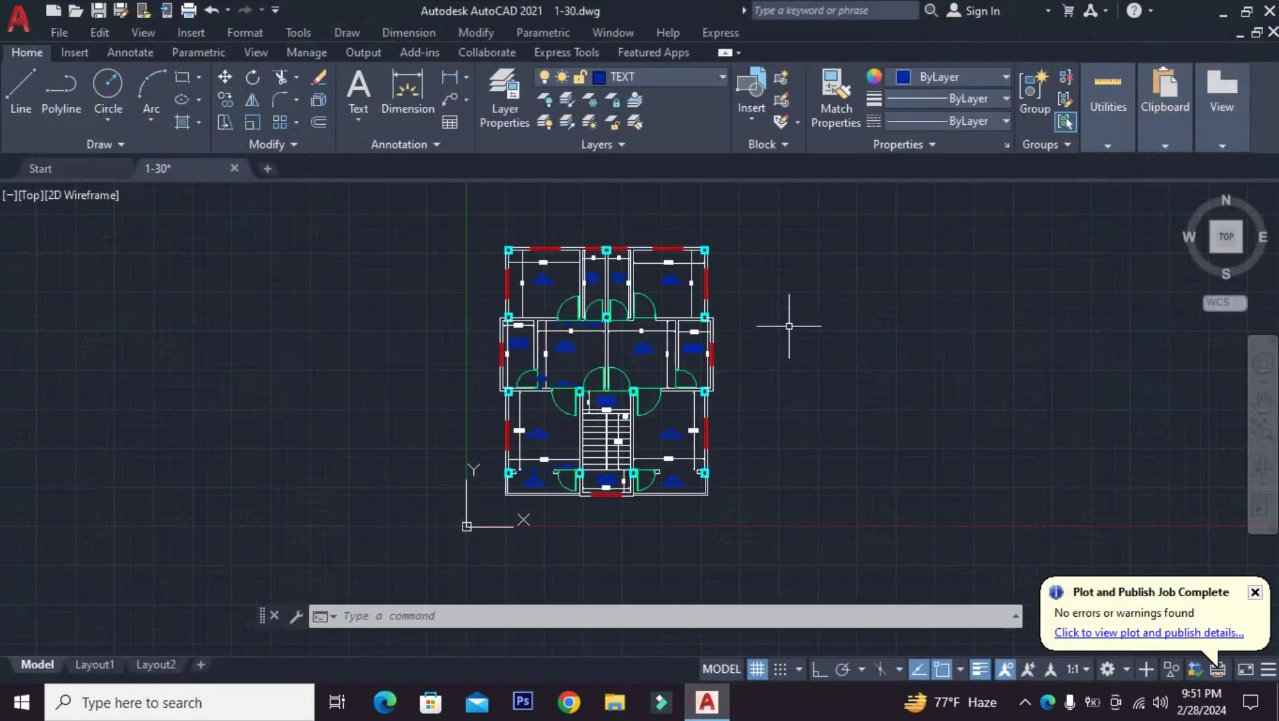
Start a new plot to AutoCAD PDF (High Quality Print), centred, with Window as plot area
{"action": "key", "text": "ctrl+p"}
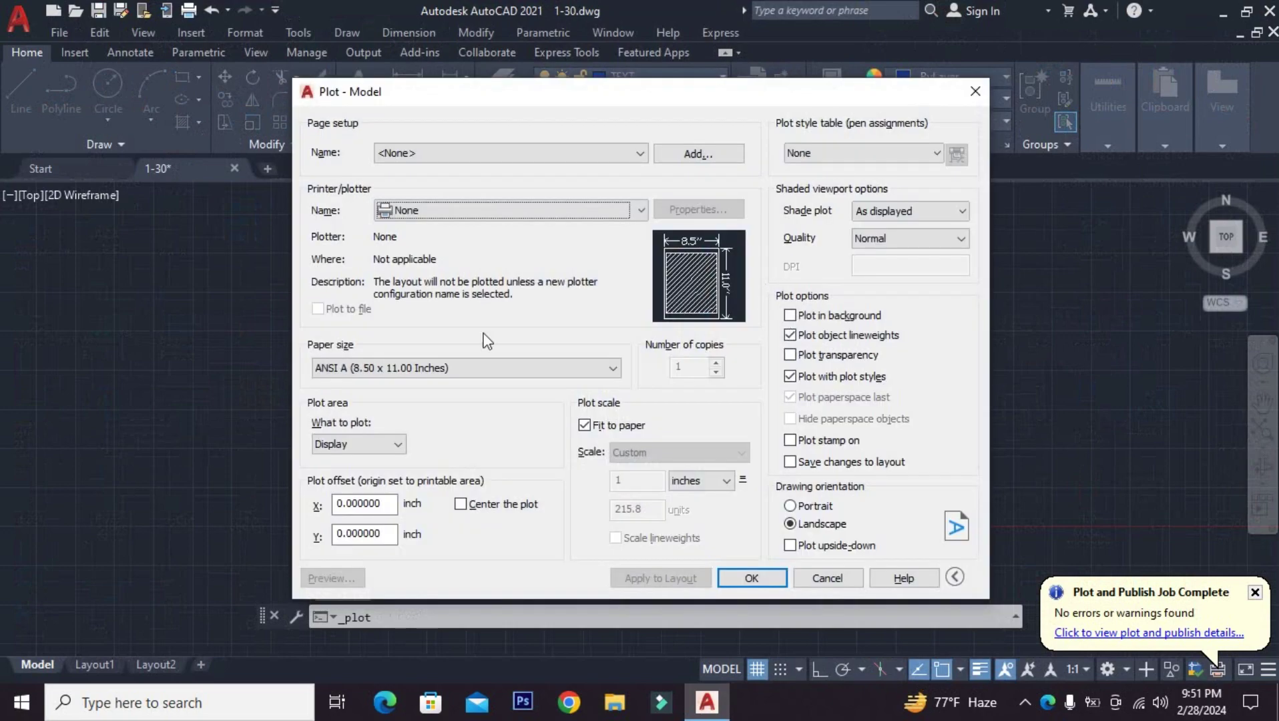
{"action": "left_click", "coordinate": [625, 211]}
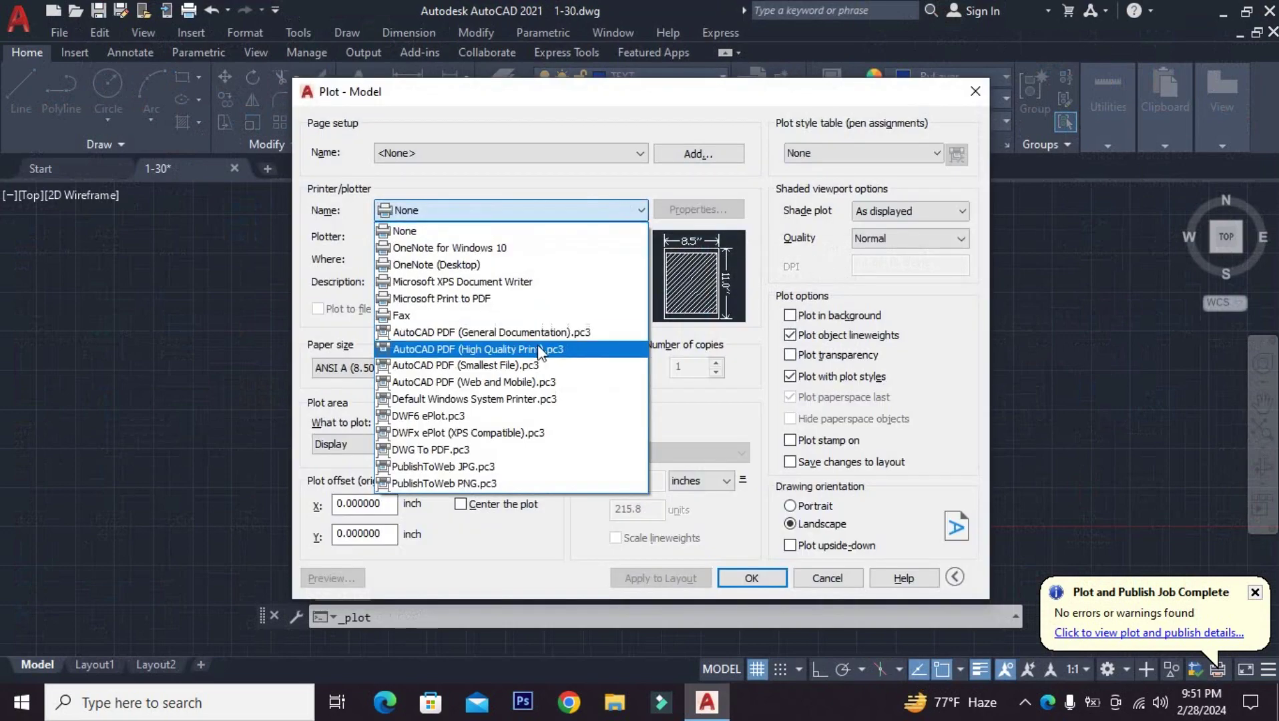
{"action": "left_click", "coordinate": [503, 348]}
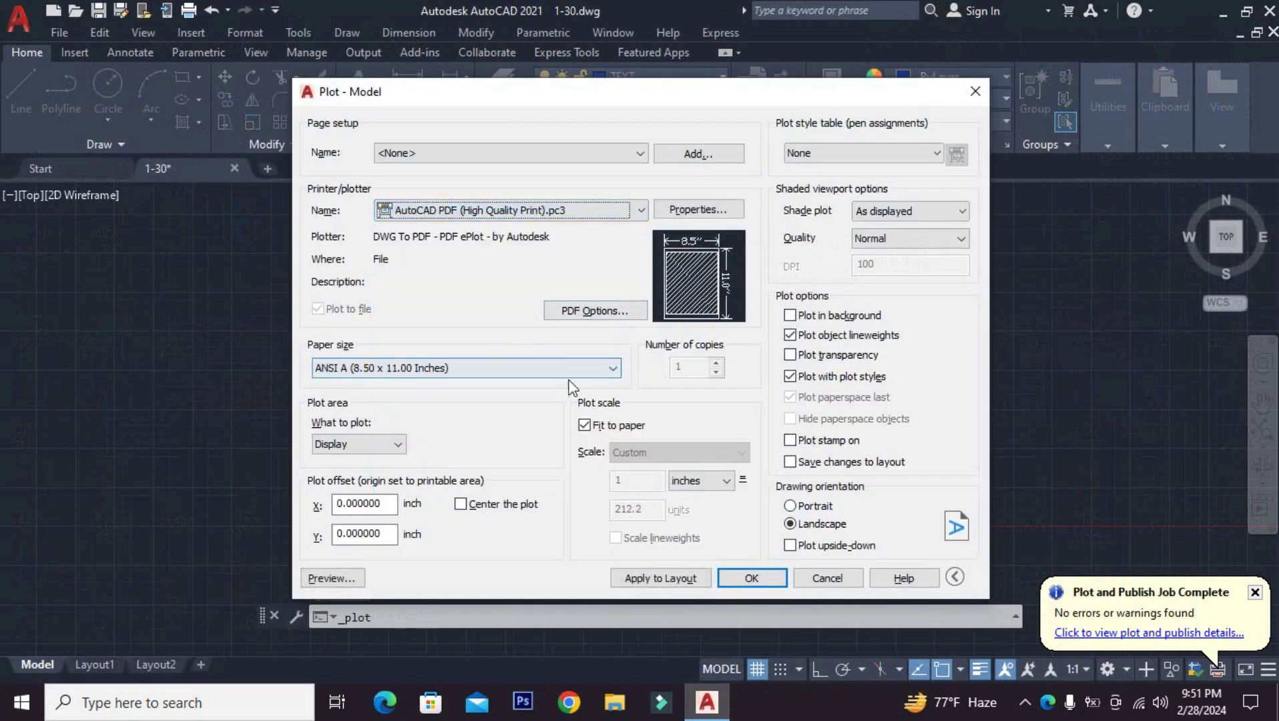
{"action": "left_click", "coordinate": [460, 504]}
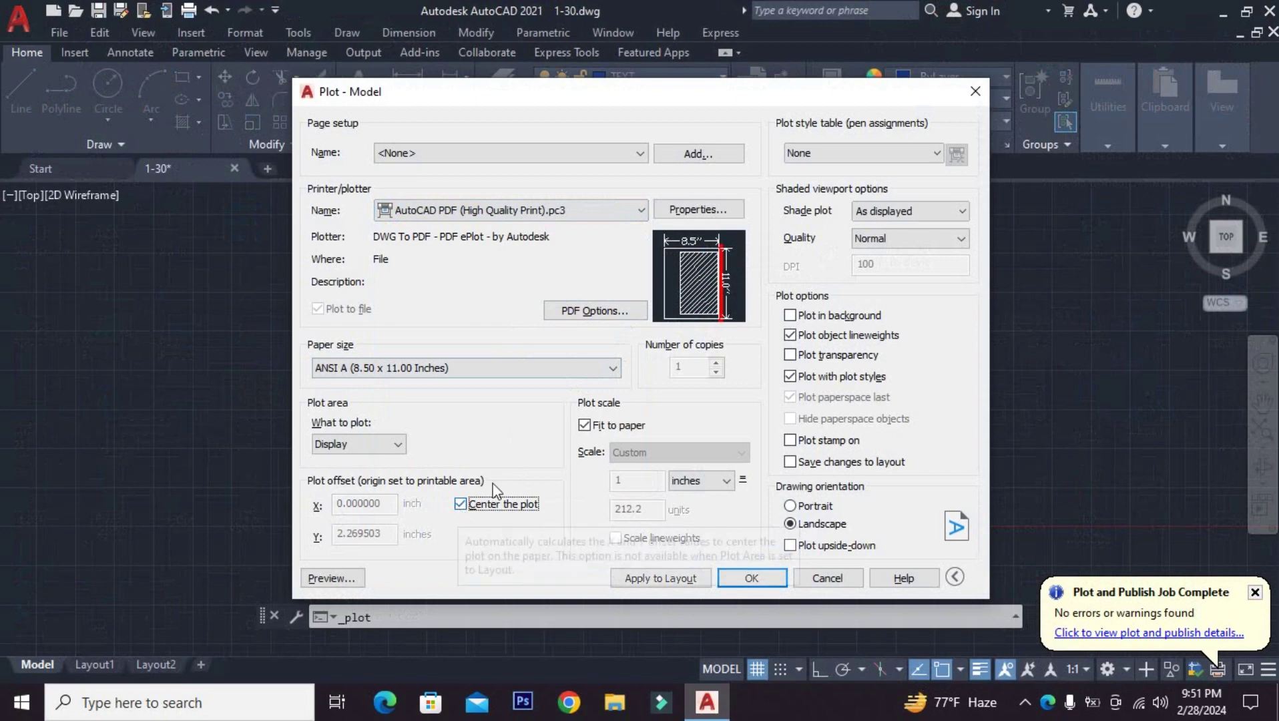
{"action": "left_click", "coordinate": [399, 444]}
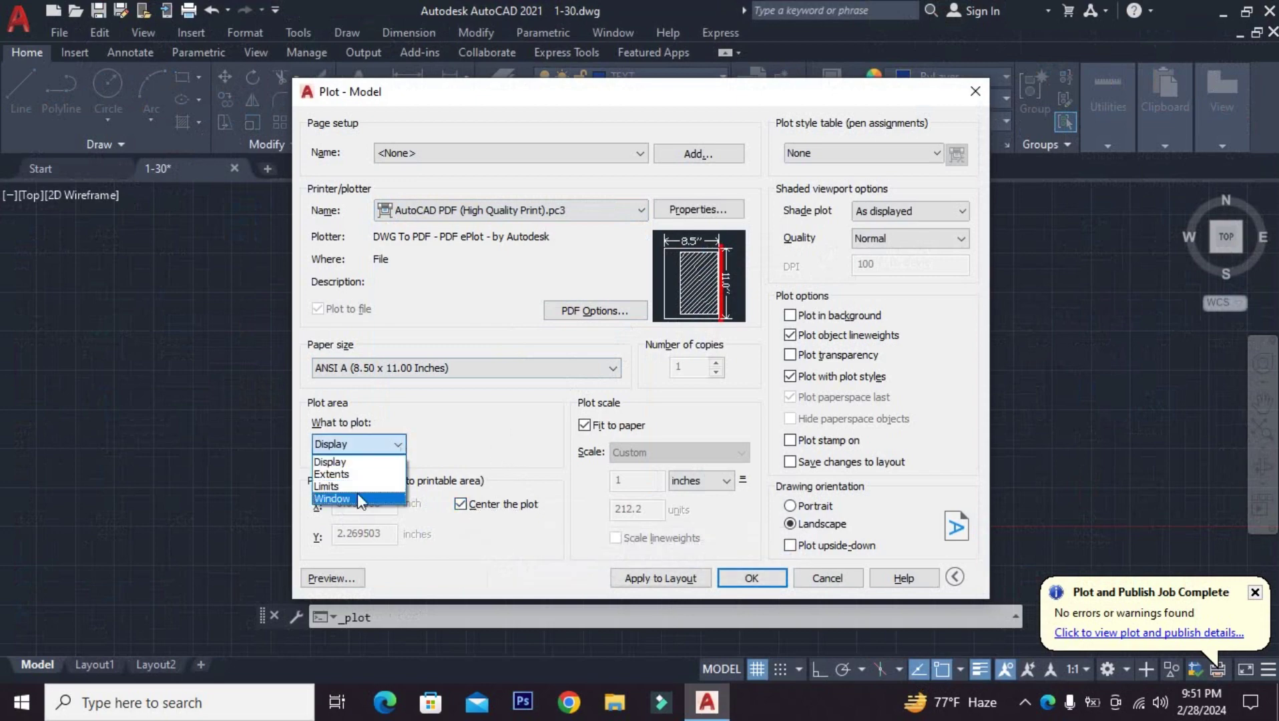
{"action": "left_click", "coordinate": [352, 499]}
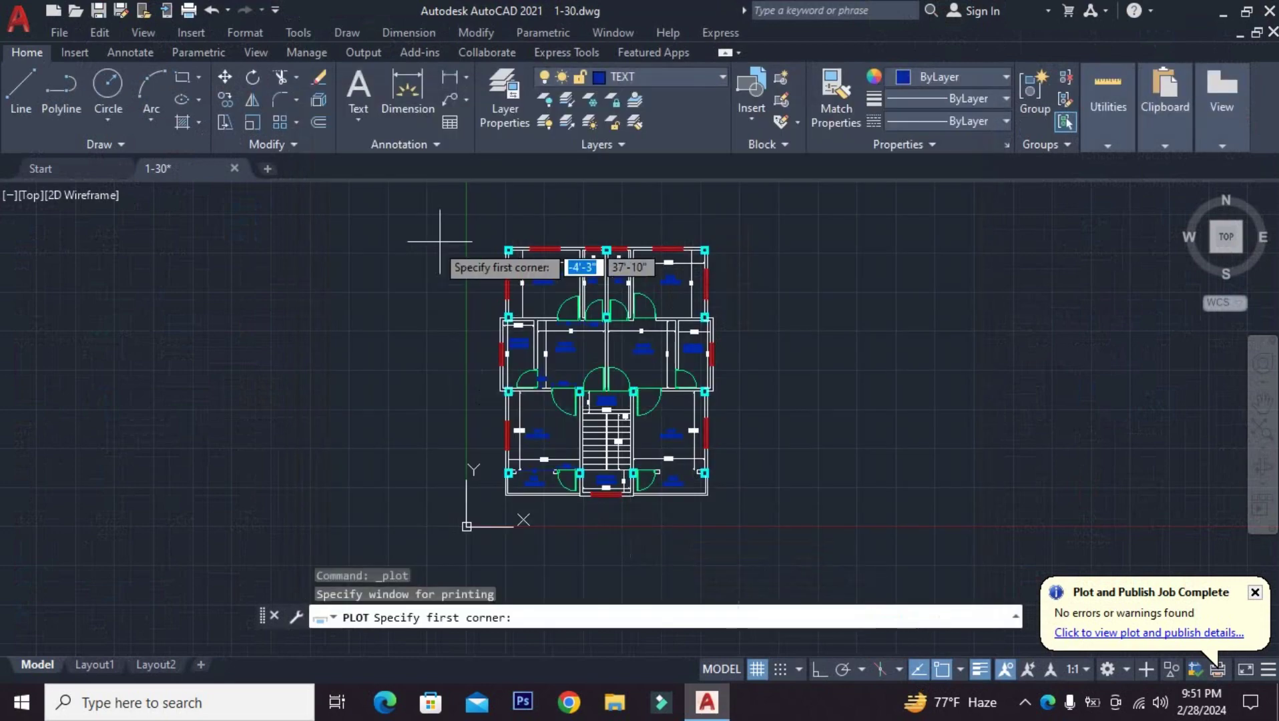
Window the whole floor plan and name the output PDF 456 in the Desktop folder
{"action": "left_click", "coordinate": [448, 221]}
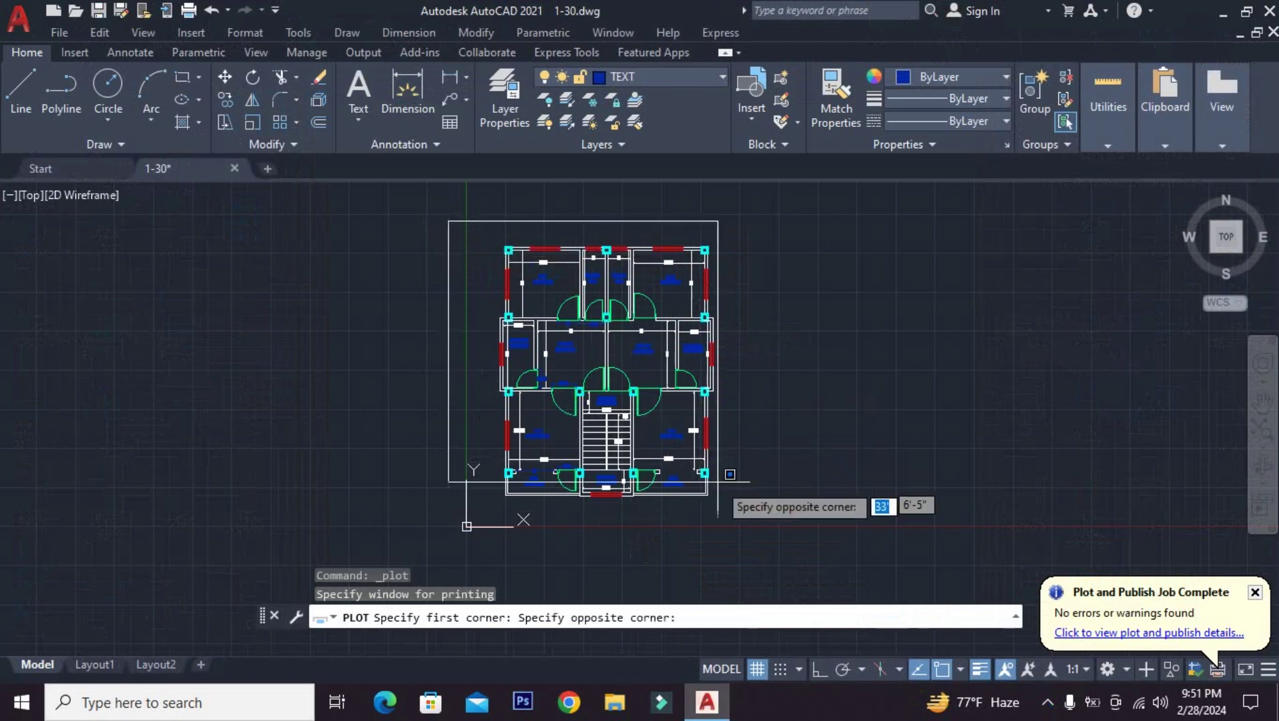
{"action": "left_click", "coordinate": [768, 521]}
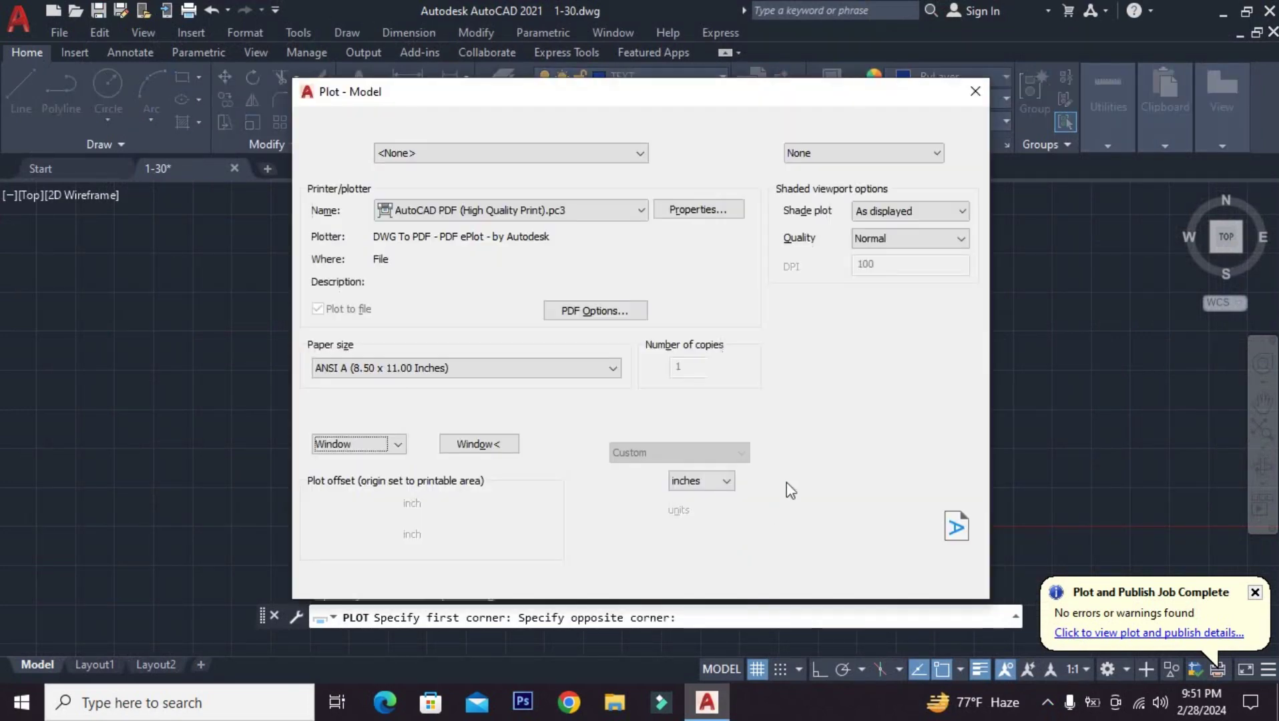
{"action": "left_click", "coordinate": [751, 577]}
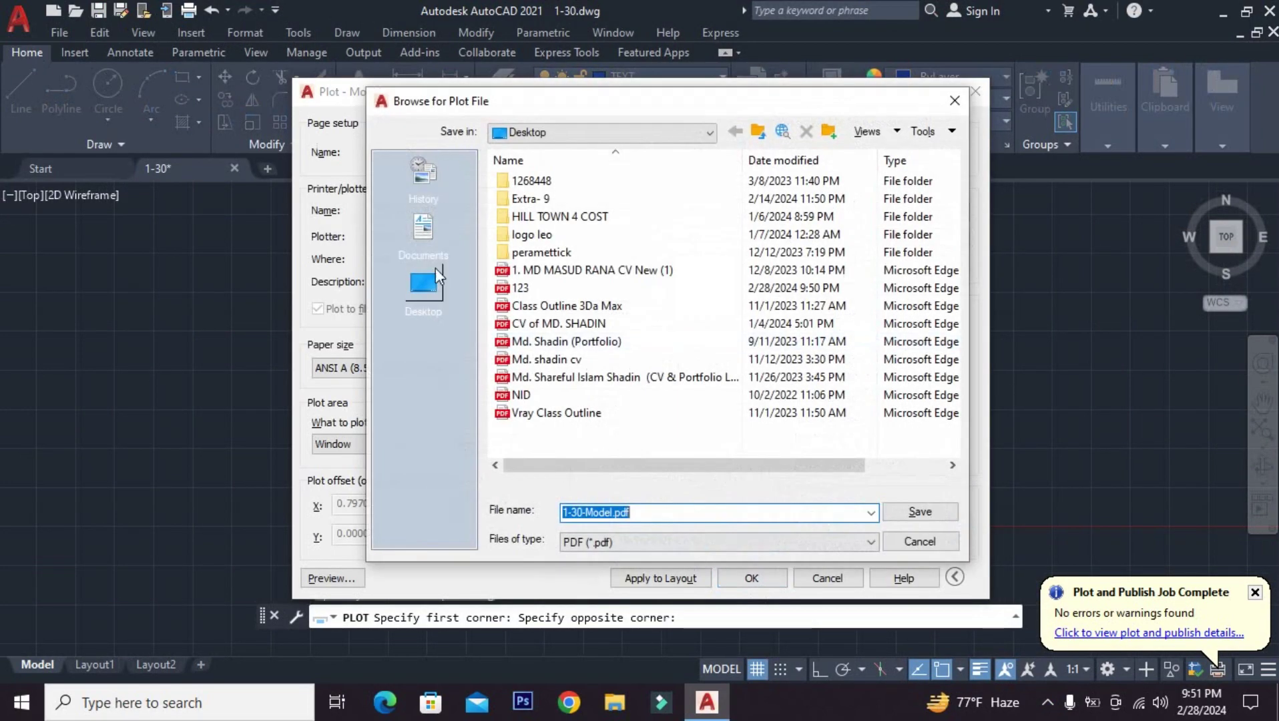
{"action": "left_click", "coordinate": [431, 280]}
{"action": "double_click", "coordinate": [654, 513]}
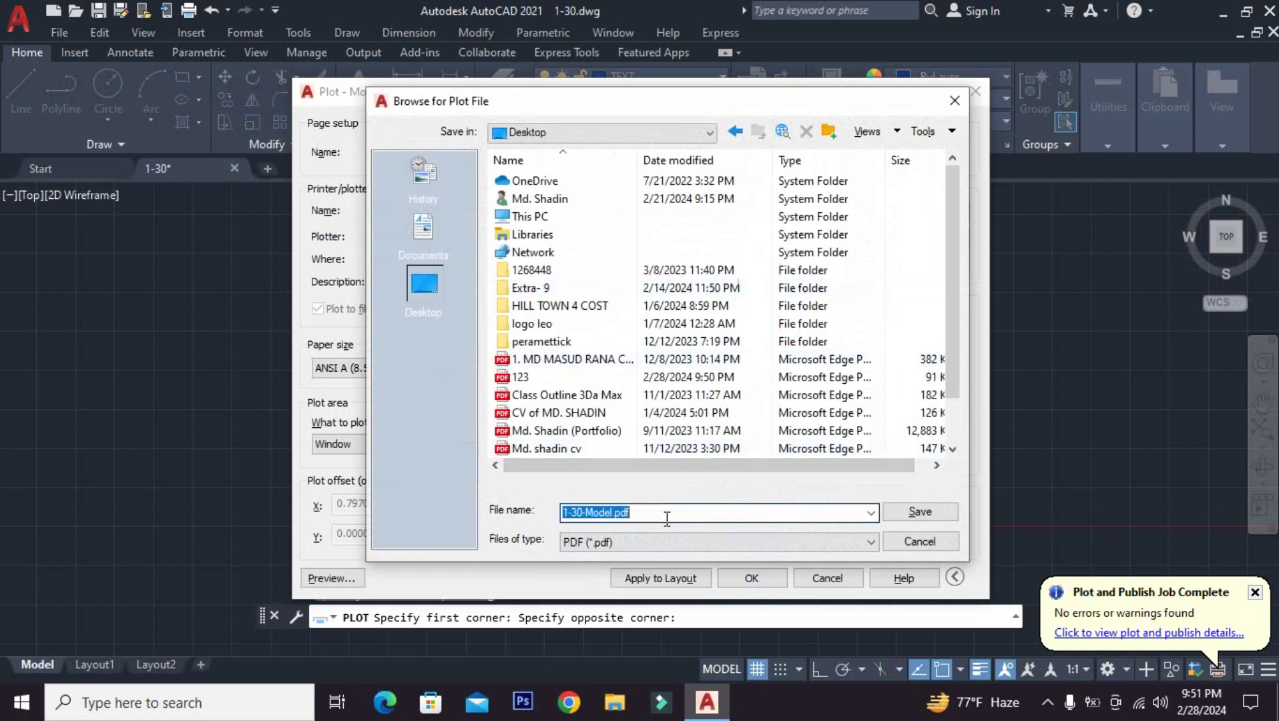
{"action": "type", "text": "456"}
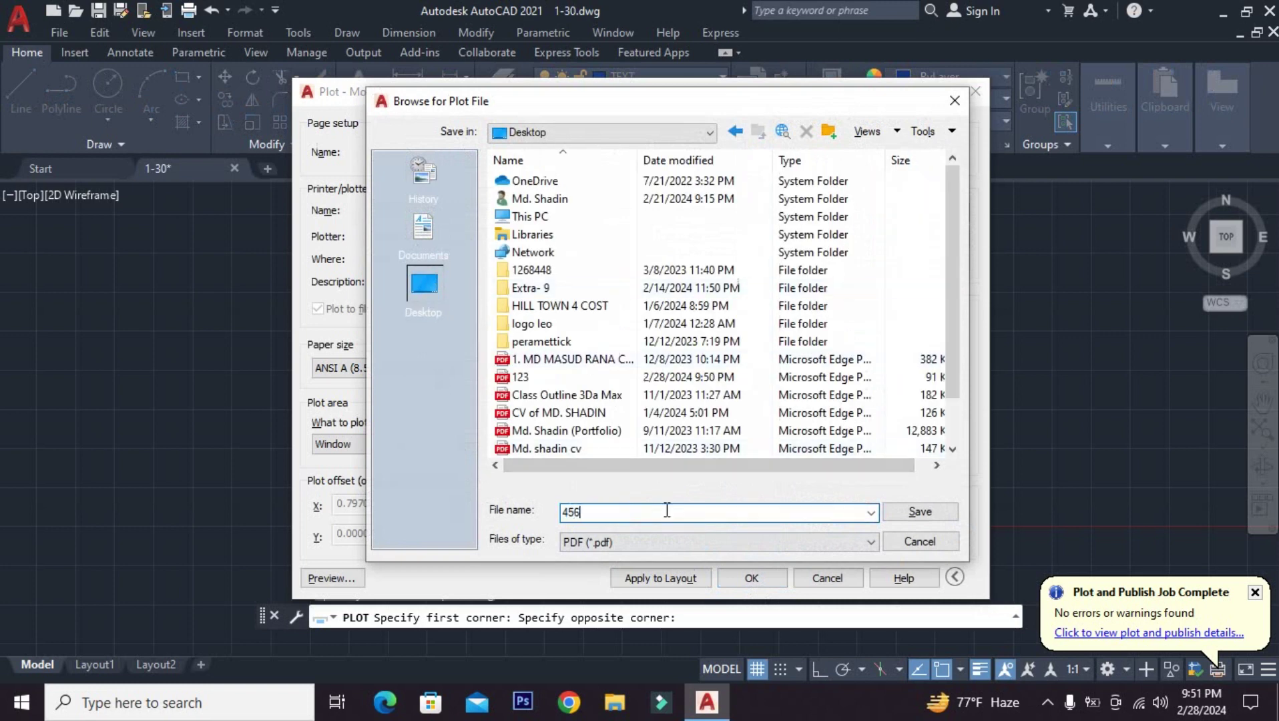
Save 456.pdf, zoom out twice in Edge to check the centred plan, then minimize Edge
{"action": "left_click", "coordinate": [920, 512]}
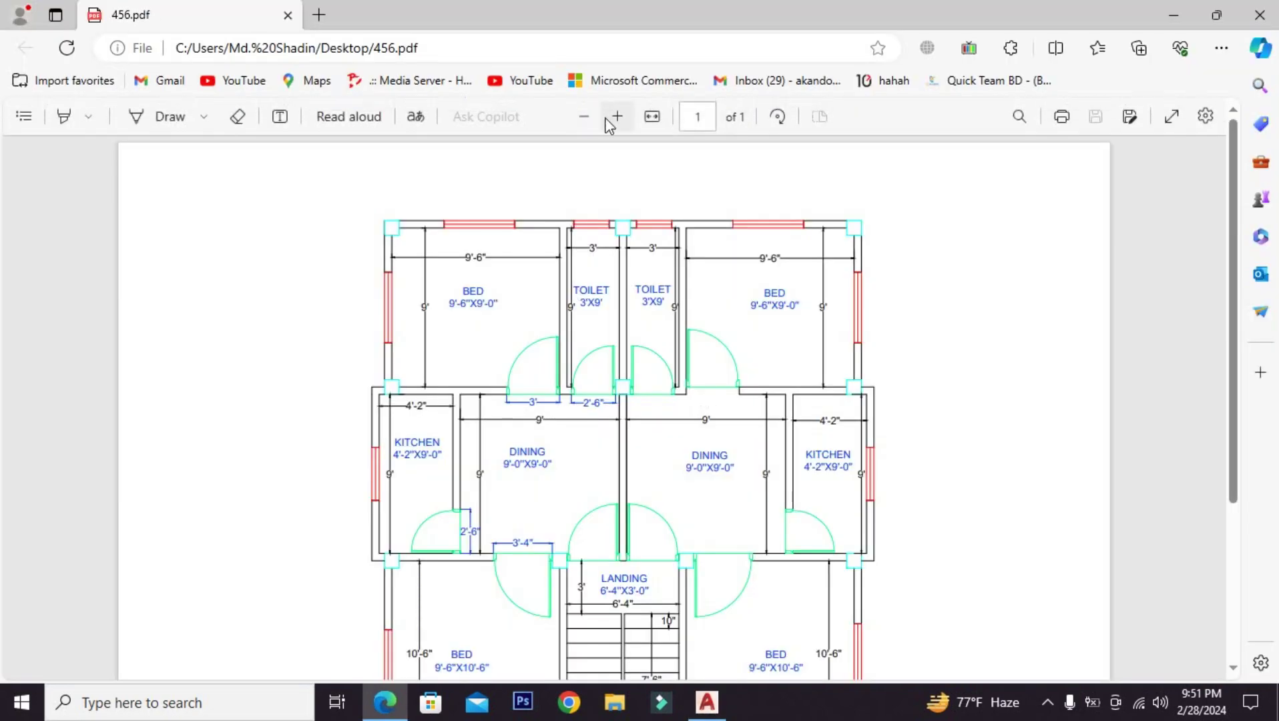
{"action": "left_click", "coordinate": [587, 117]}
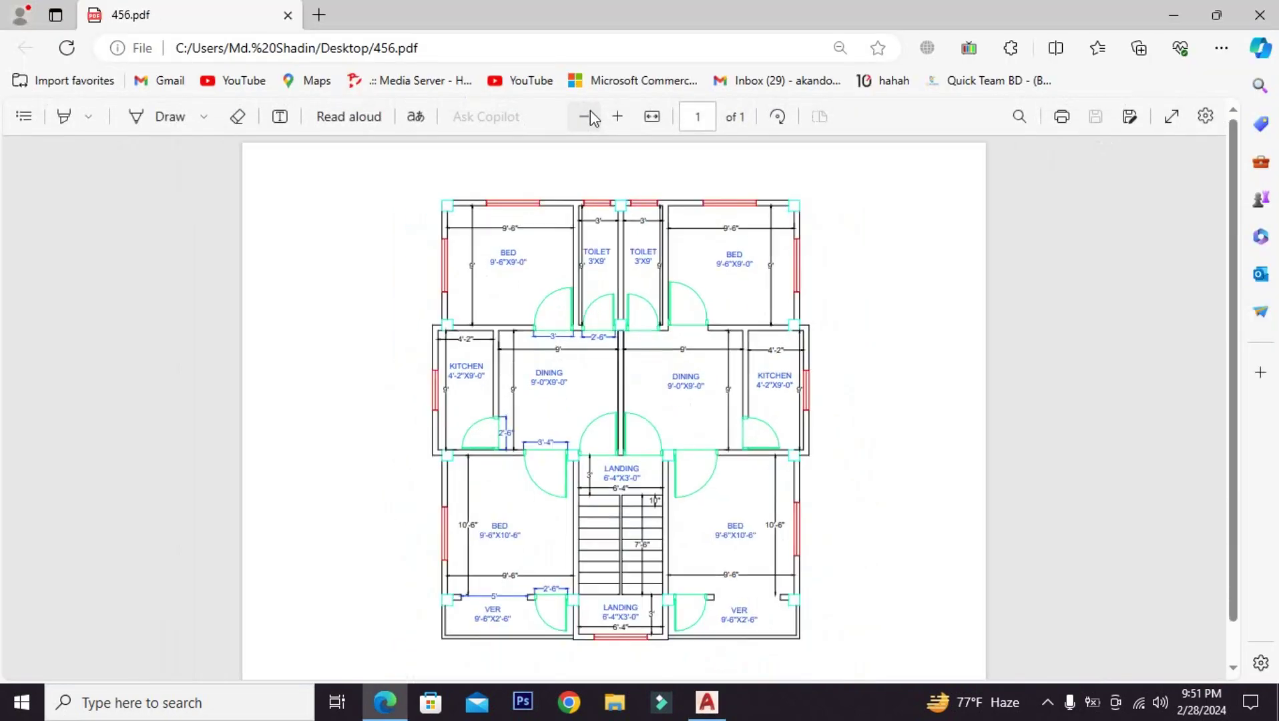
{"action": "left_click", "coordinate": [589, 116]}
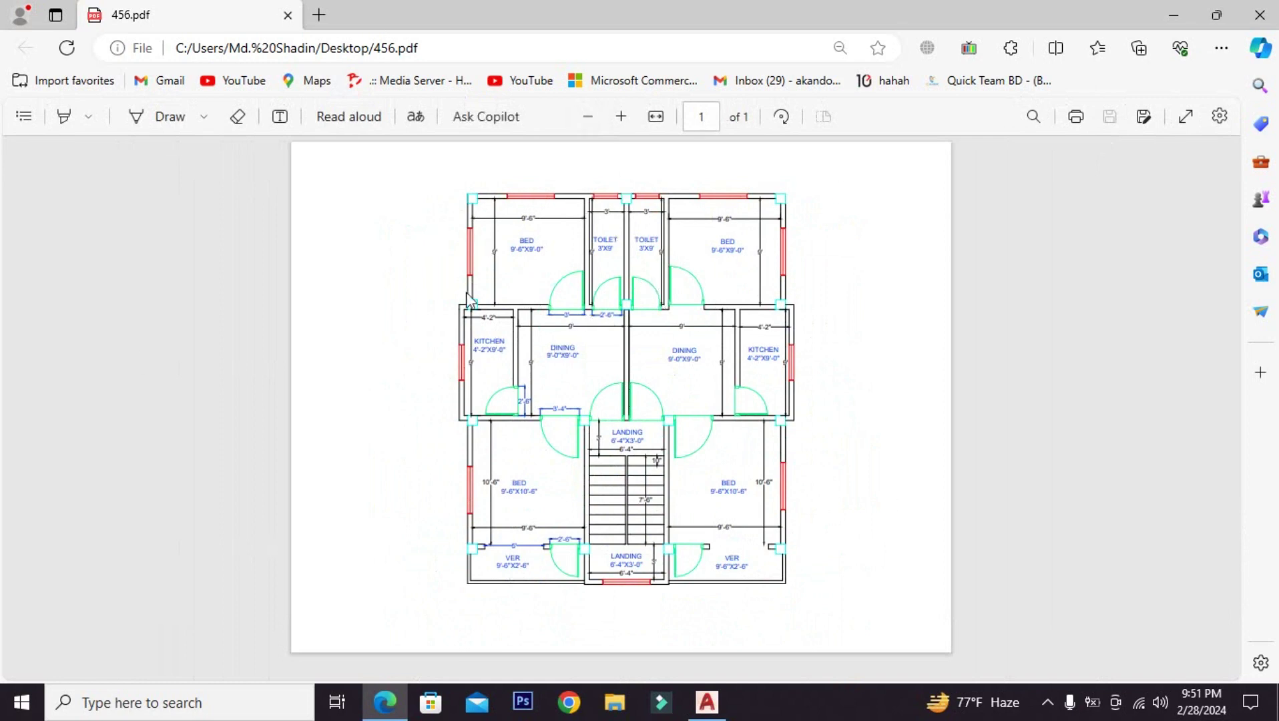
{"action": "left_click", "coordinate": [1185, 8]}
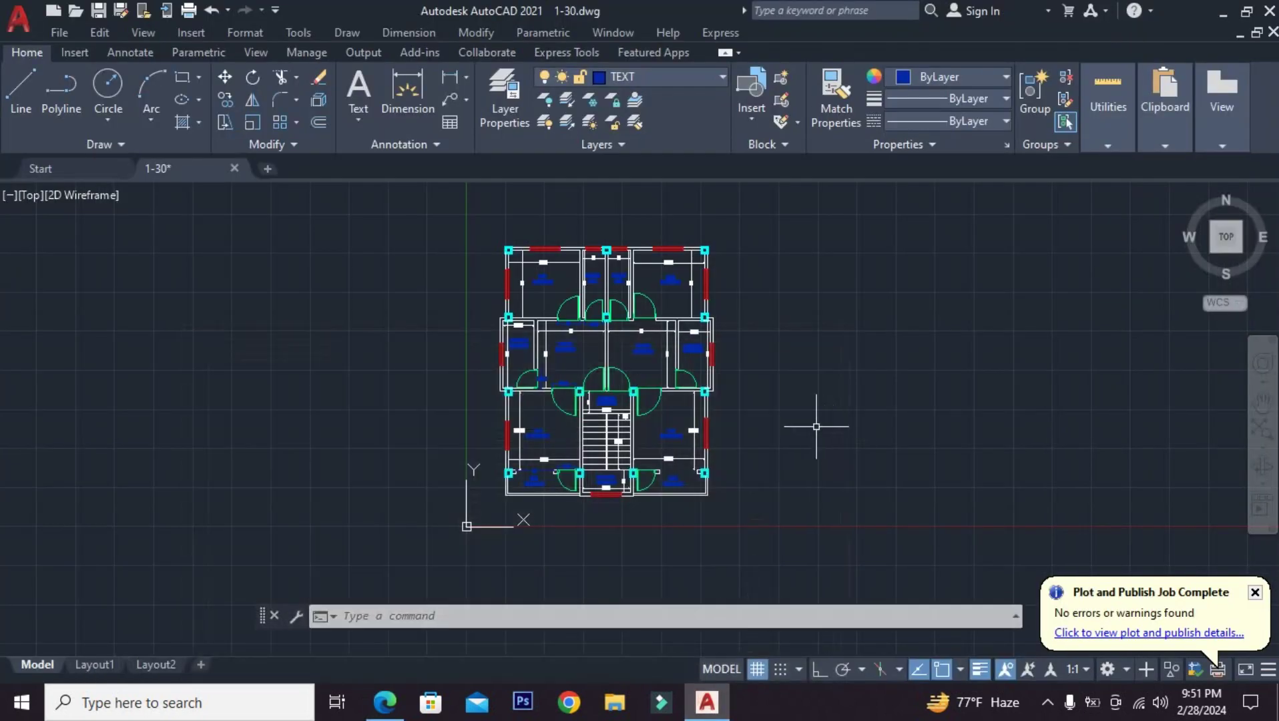
{"action": "key", "text": "ctrl+p"}
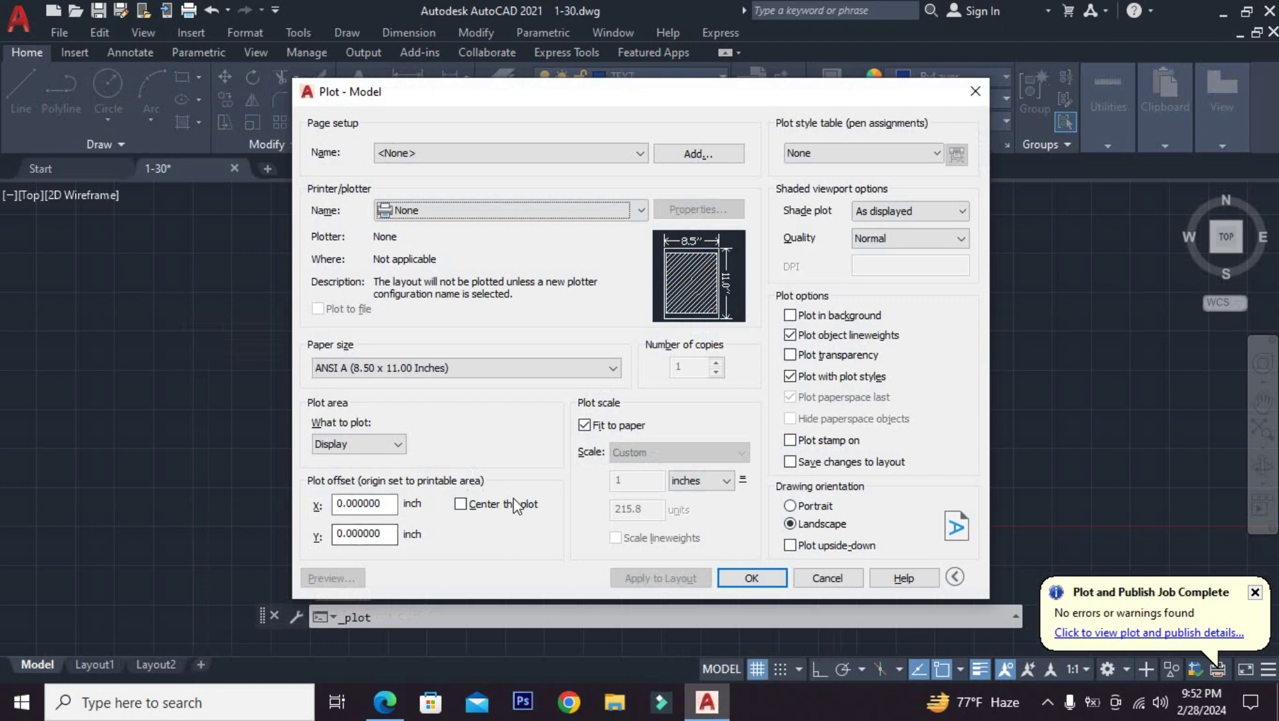
{"action": "left_click", "coordinate": [842, 579]}
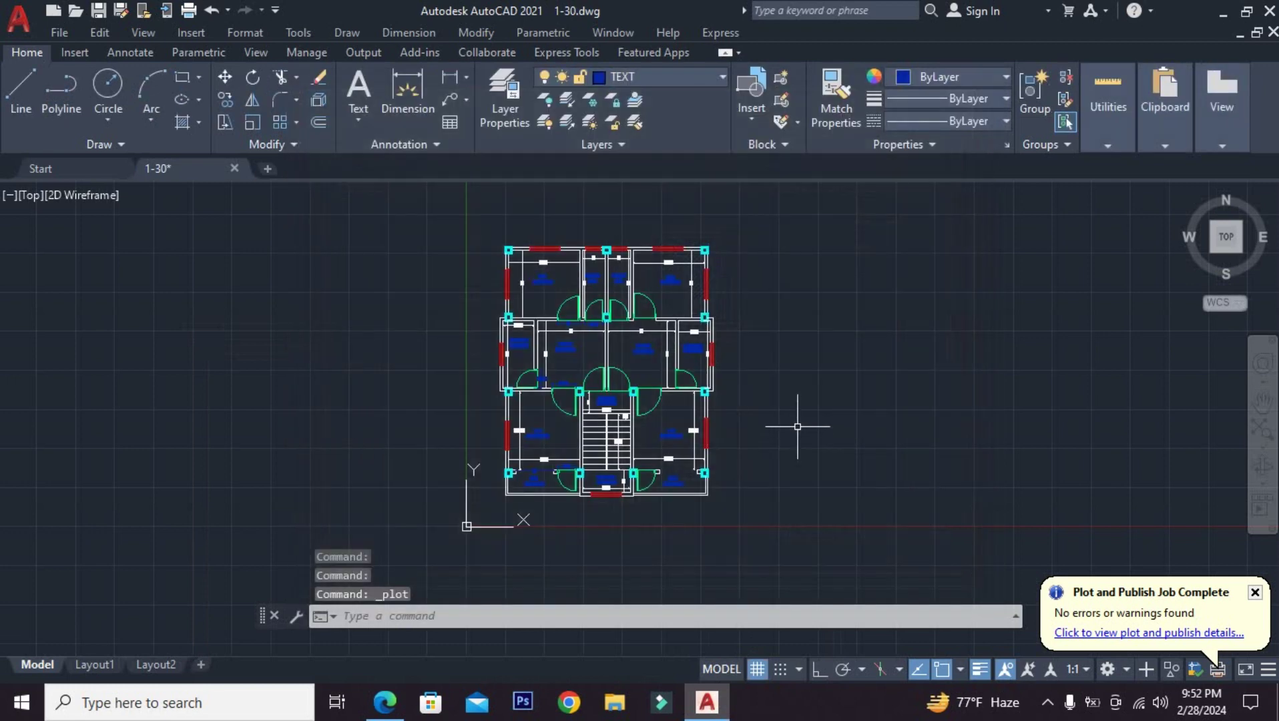